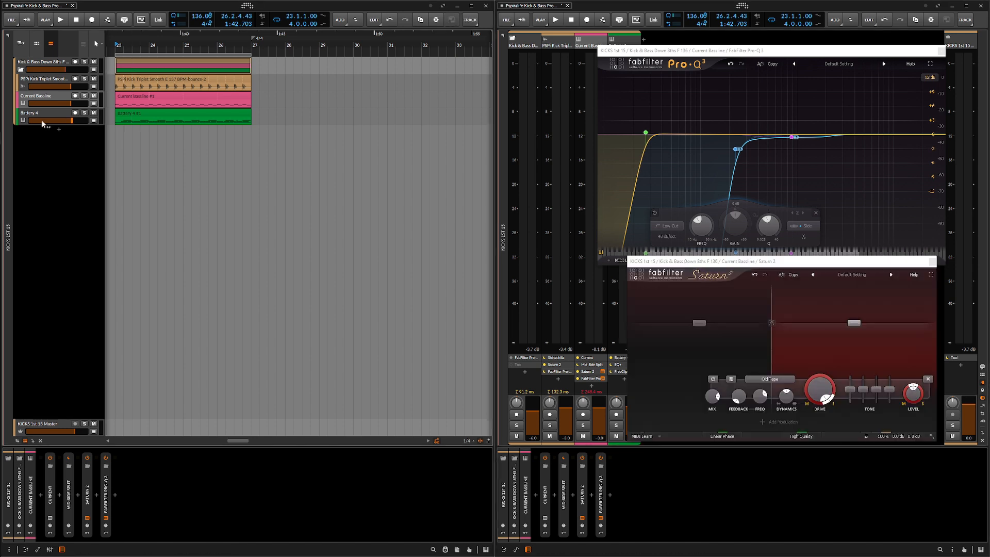
Step: Enlarge the Current Bassline track with playback stopped, and open its Current synth and the bassline clip's notes
left_click_drag(28, 108, 31, 155)
key("space")
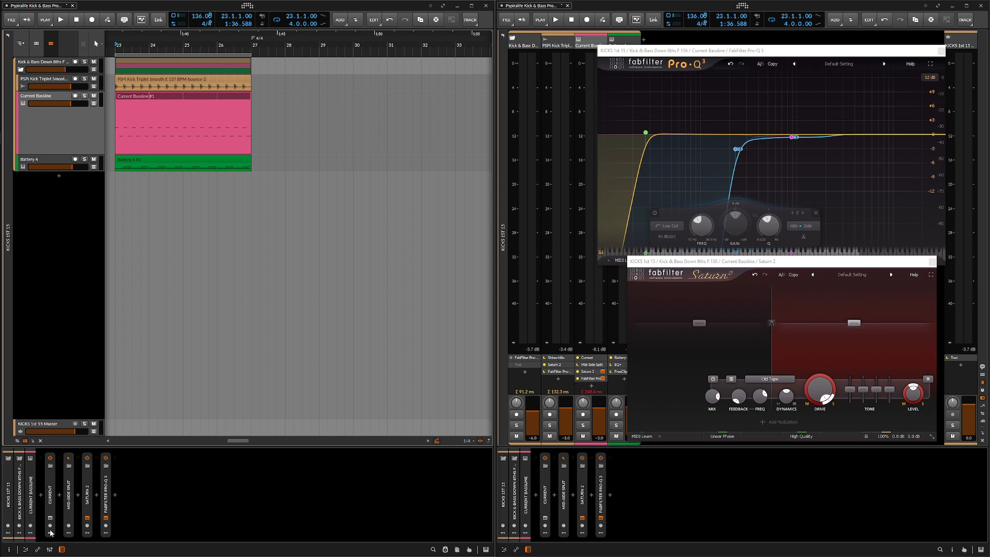
left_click(50, 519)
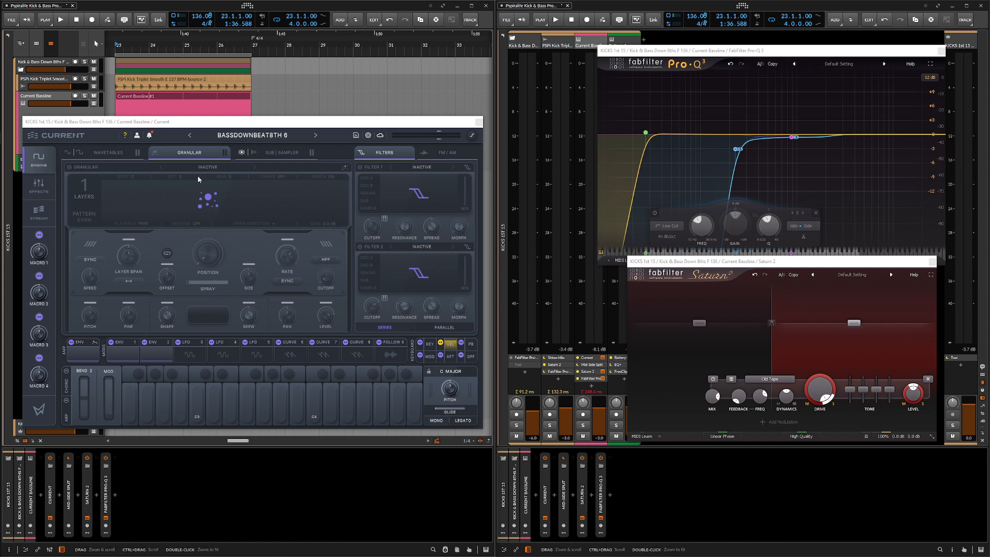
double_click(180, 98)
Step: Solo the Current Bassline track and play it, with the bell band selected in its Pro-Q 3 equalizer
left_click(600, 518)
left_click(600, 518)
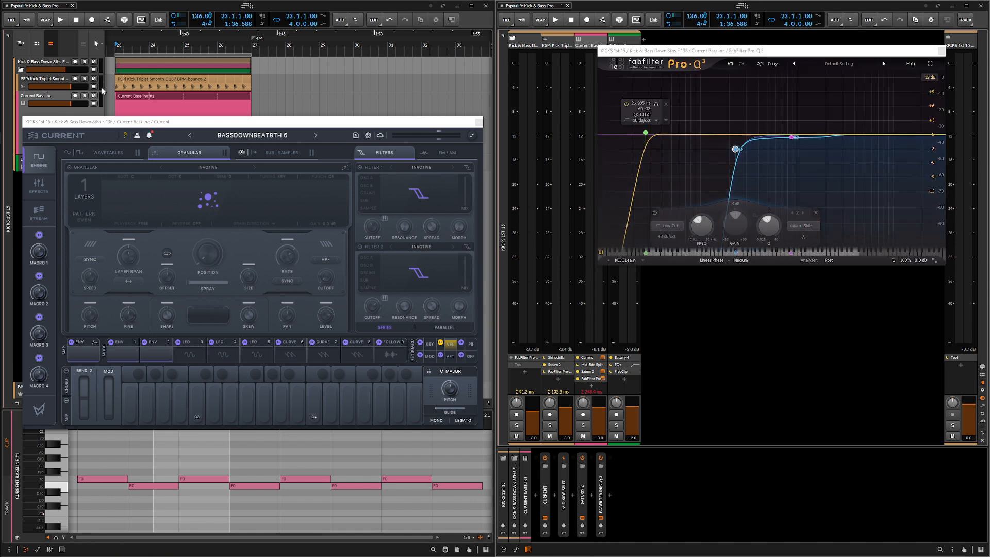
left_click(85, 95)
mouse_move(645, 133)
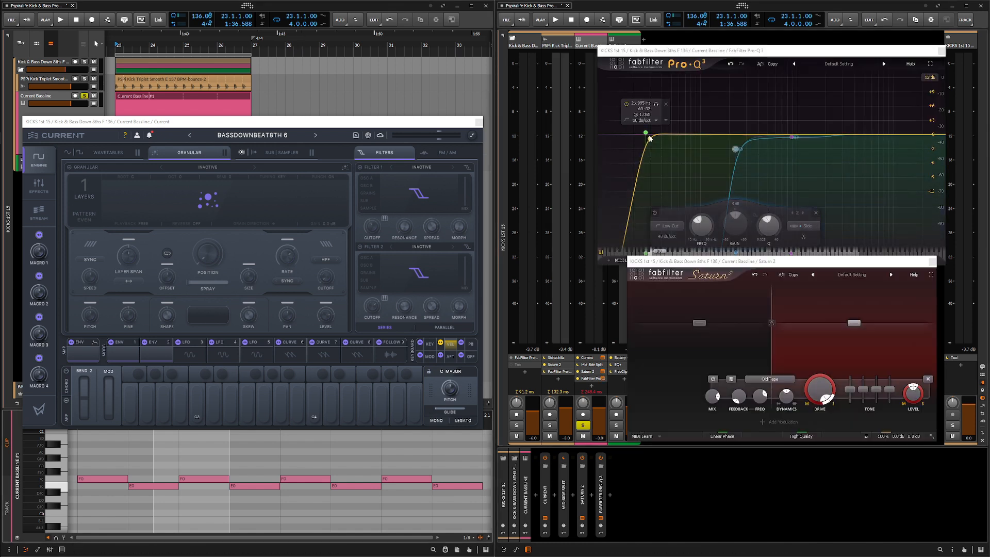
mouse_move(743, 152)
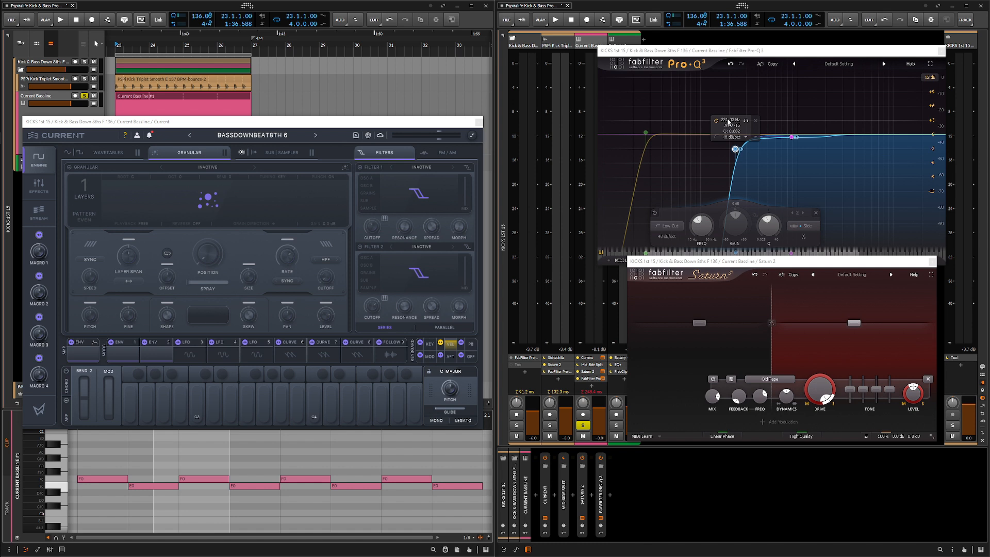
left_click(792, 137)
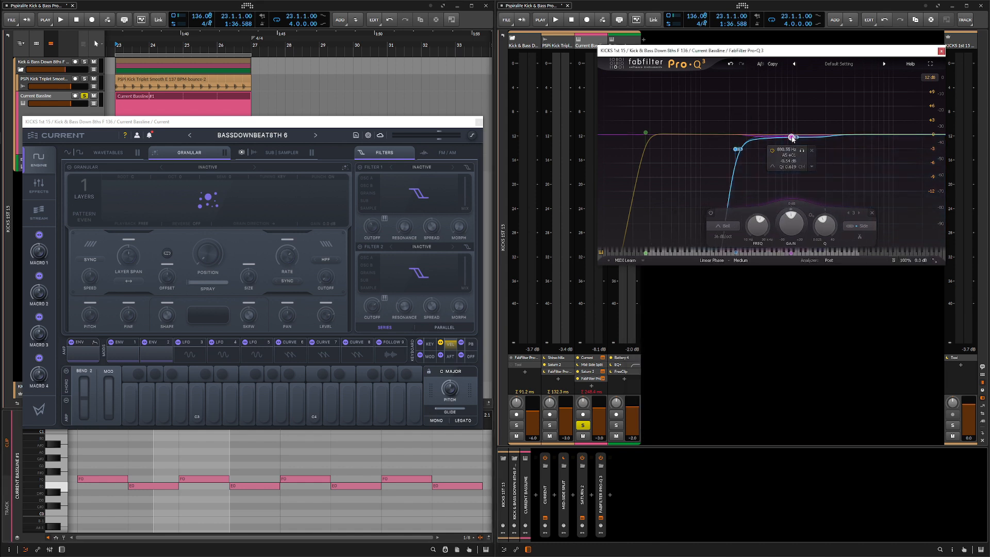
key("space")
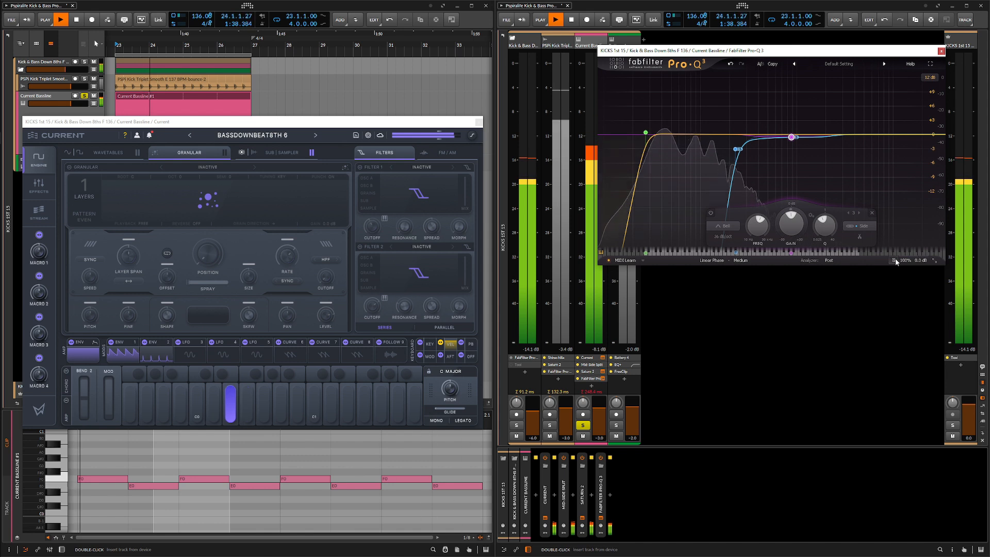
Step: Select the blue low-cut and purple bell bands, compare the bassline with Pro-Q 3 bypassed and active, and close the equalizer
left_click_drag(709, 80, 894, 263)
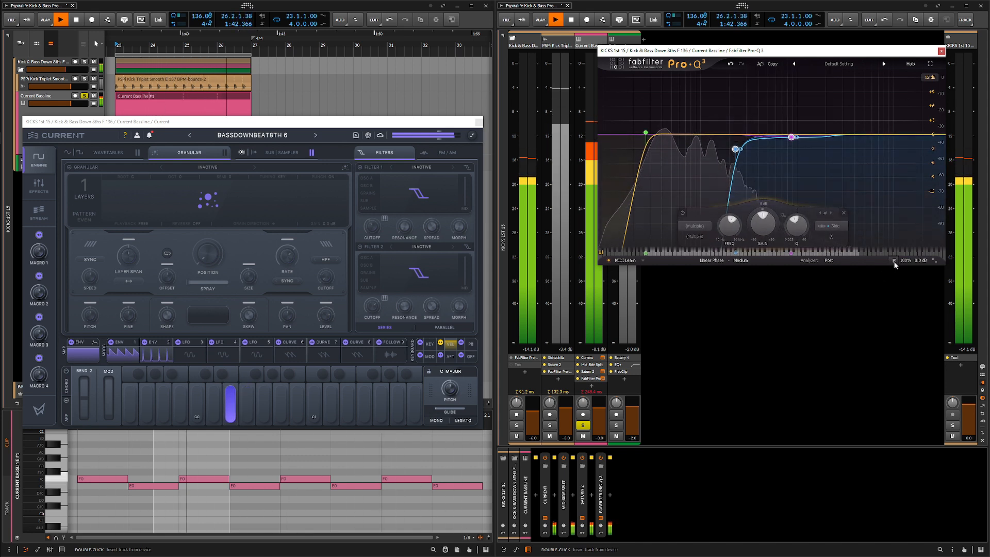
left_click(893, 261)
left_click(893, 260)
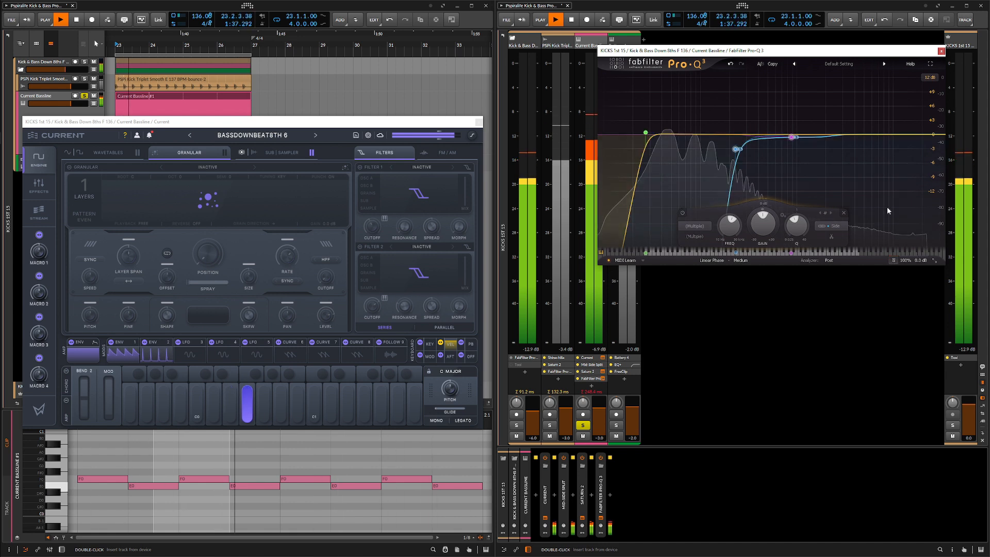
left_click(941, 51)
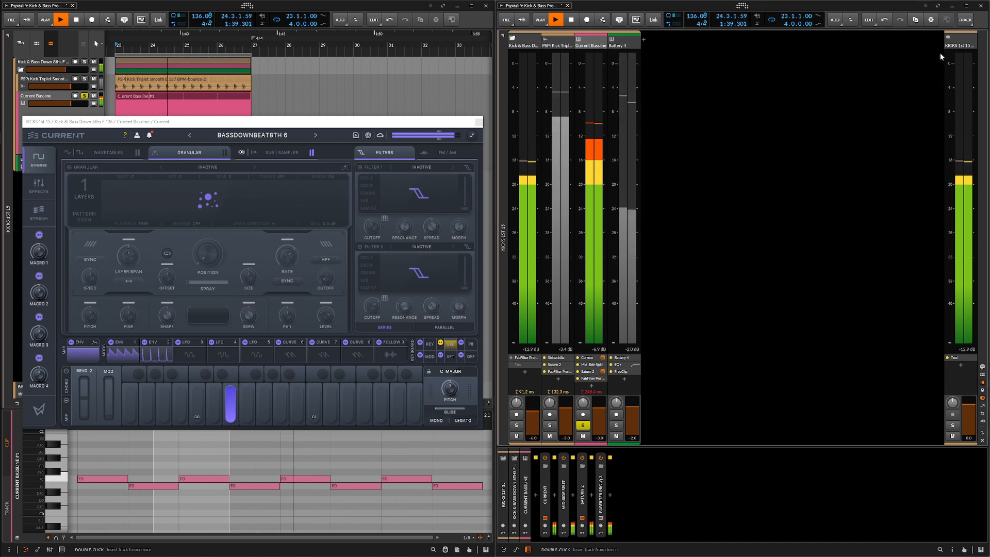
Step: Open Saturn 2 on the bassline, examine the upper band's Old Tape distortion style and settings, and close it
left_click(582, 517)
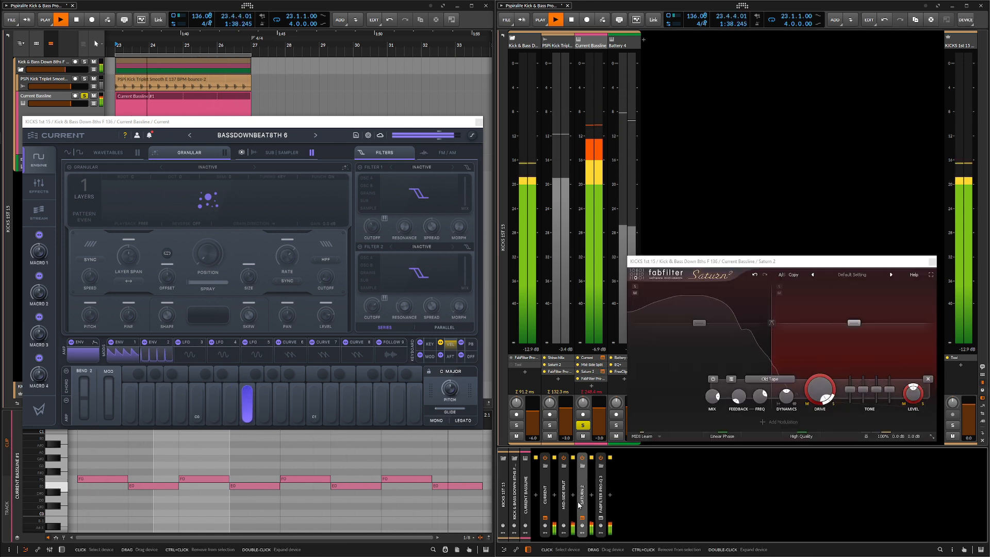
left_click(853, 324)
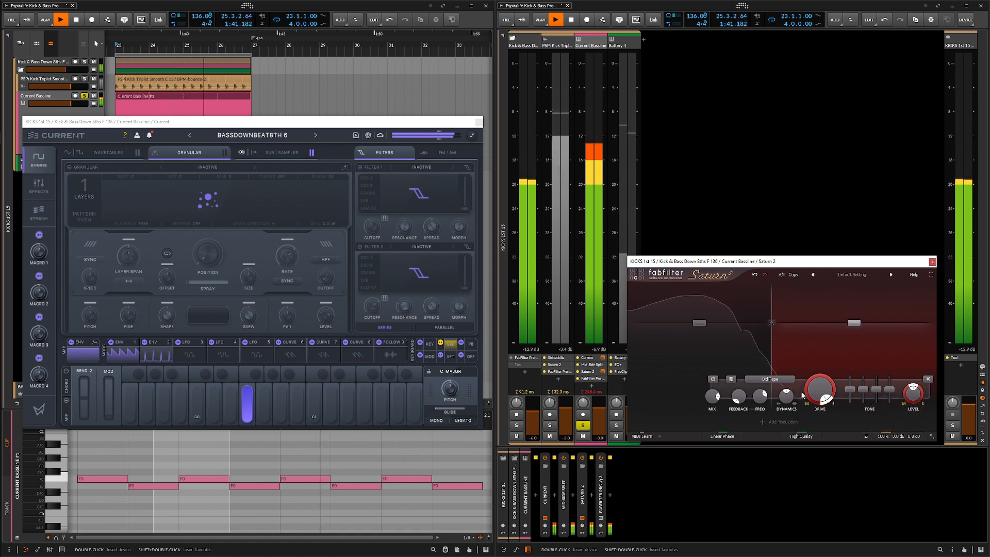
left_click(770, 379)
mouse_move(773, 396)
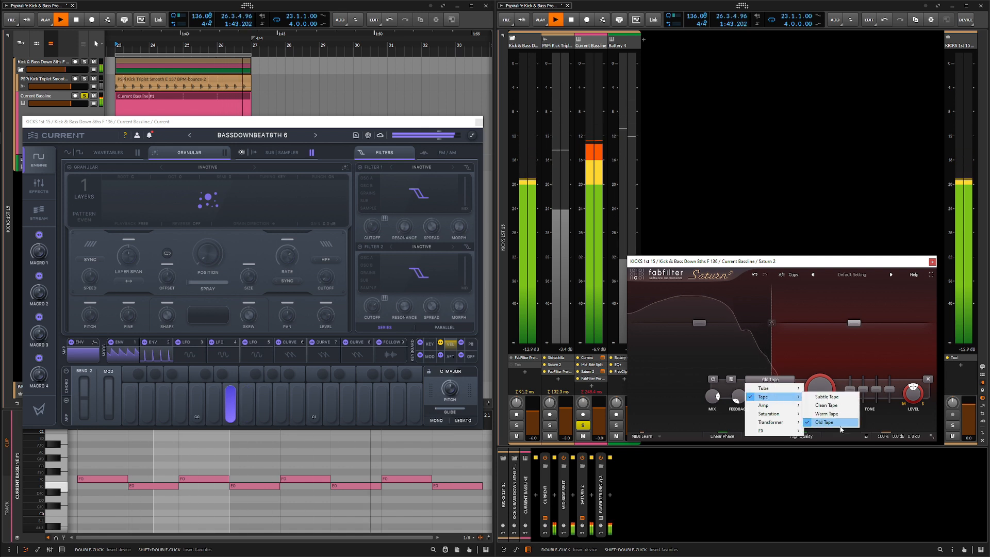
left_click(844, 347)
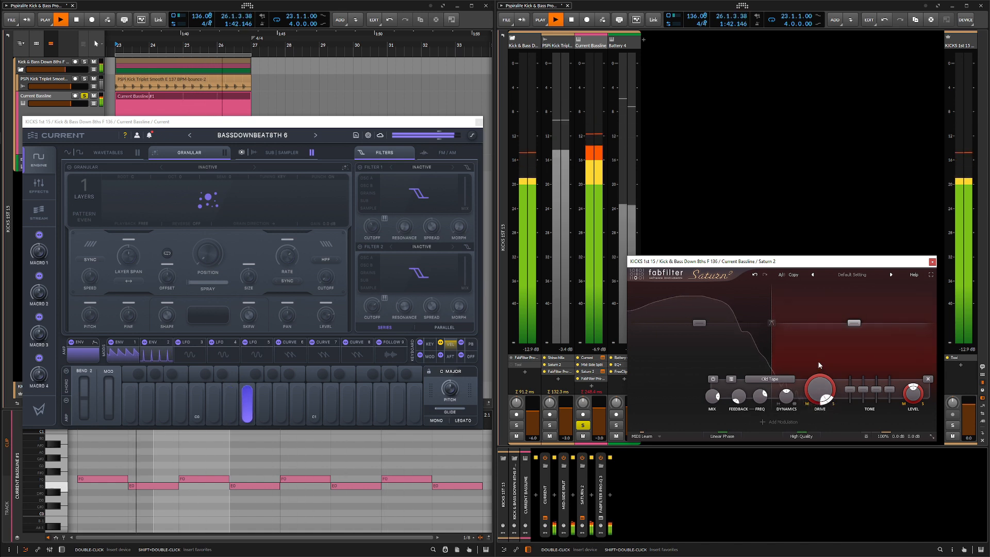
mouse_move(712, 402)
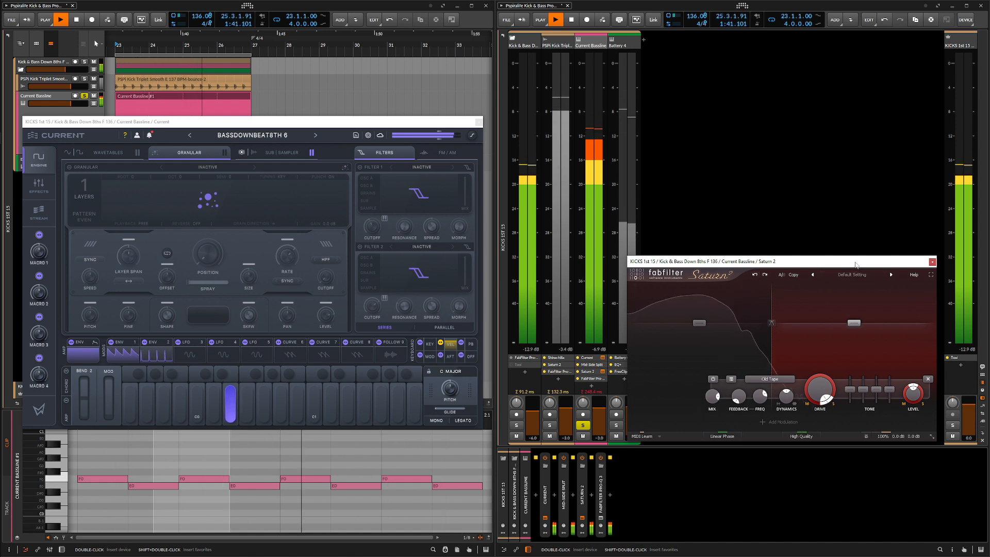
left_click(931, 262)
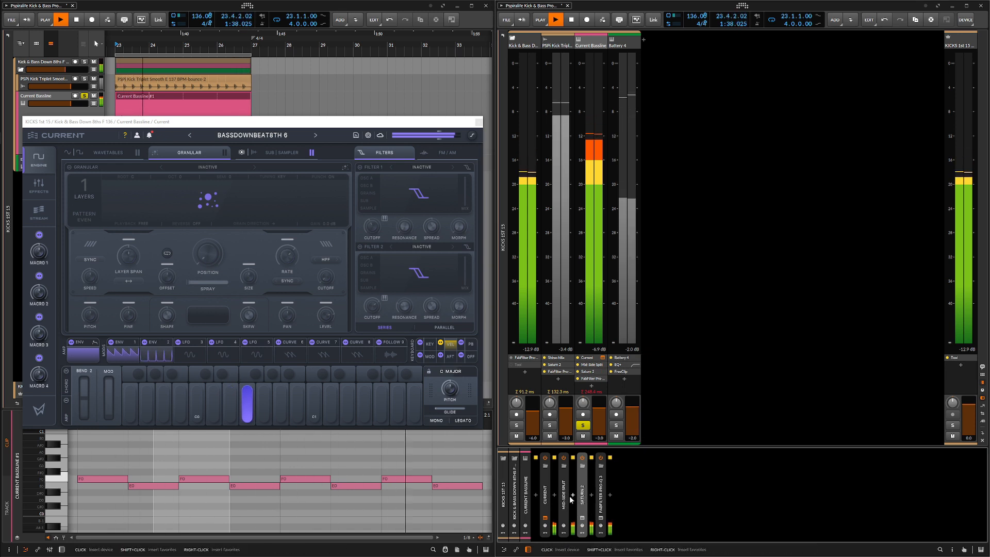
Step: Expand the Mid-Side Split device and examine the Shinechilla and Blur devices in its side chain
double_click(564, 498)
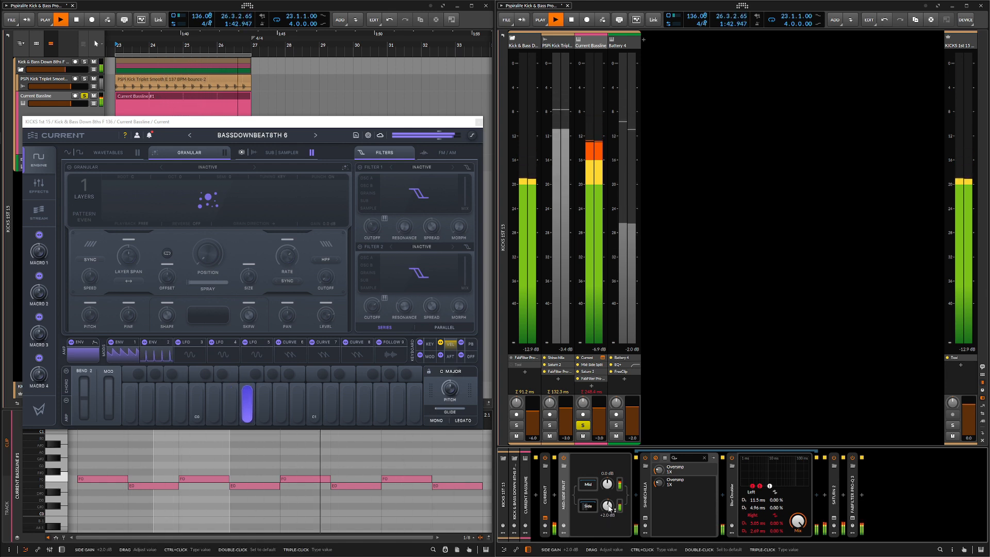
left_click(645, 518)
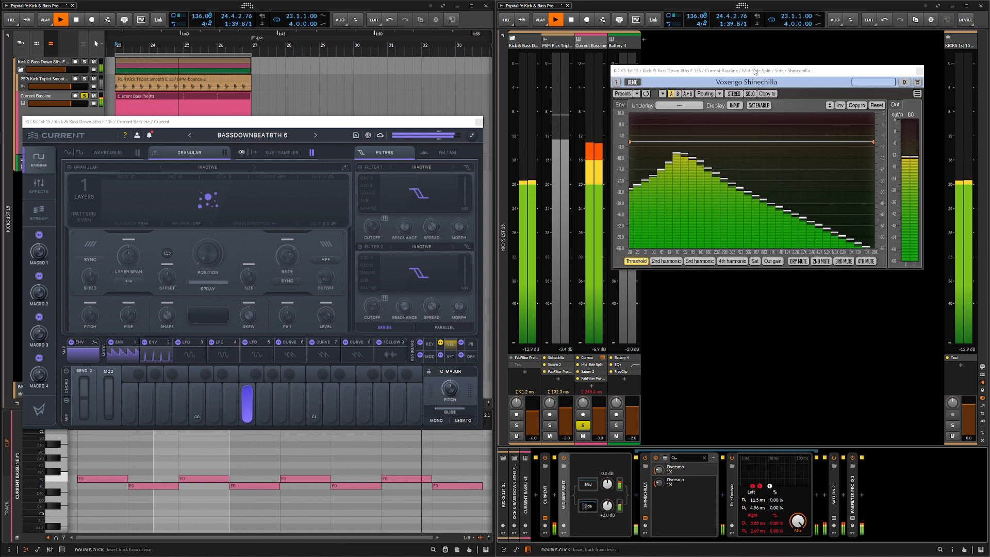
left_click_drag(758, 73, 782, 108)
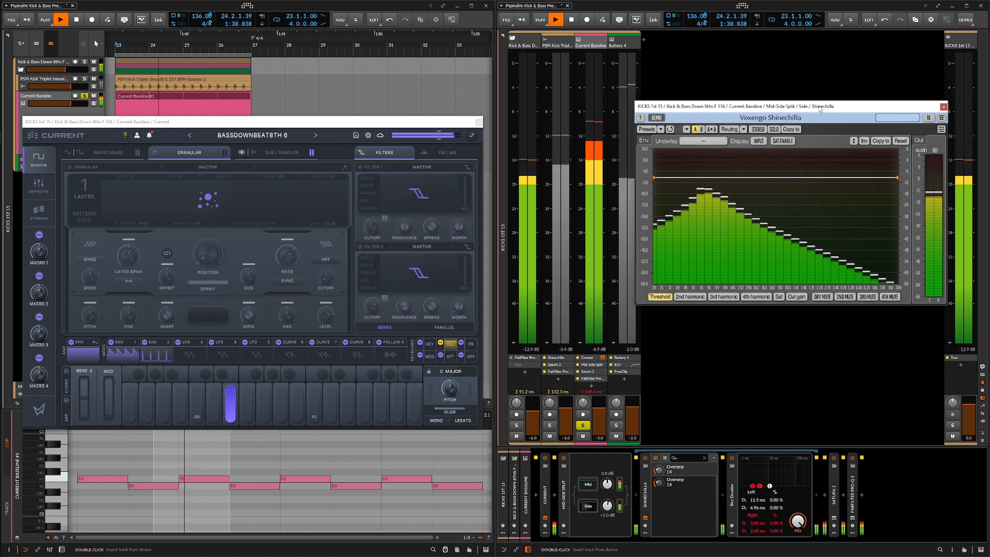
left_click(645, 494)
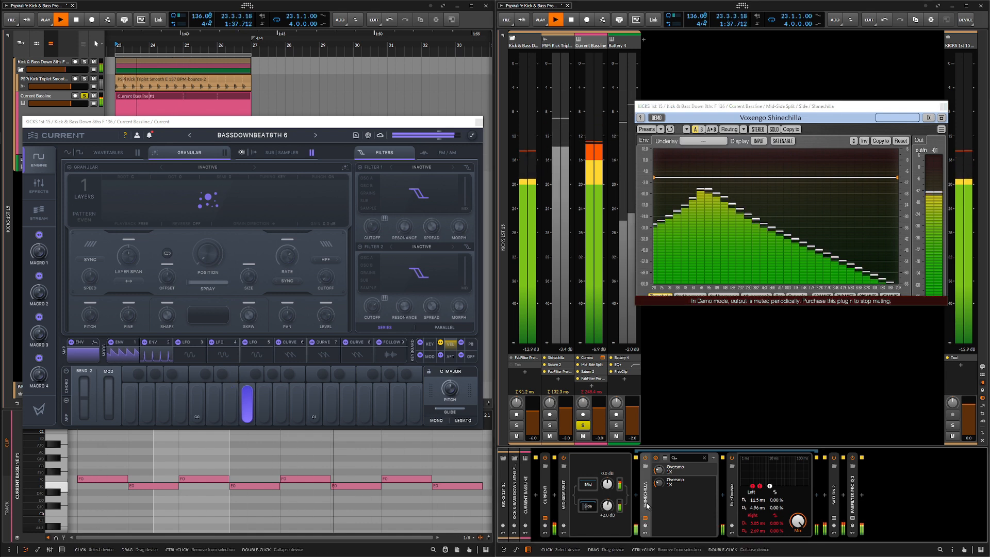
left_click(734, 510)
left_click_drag(797, 521, 800, 464)
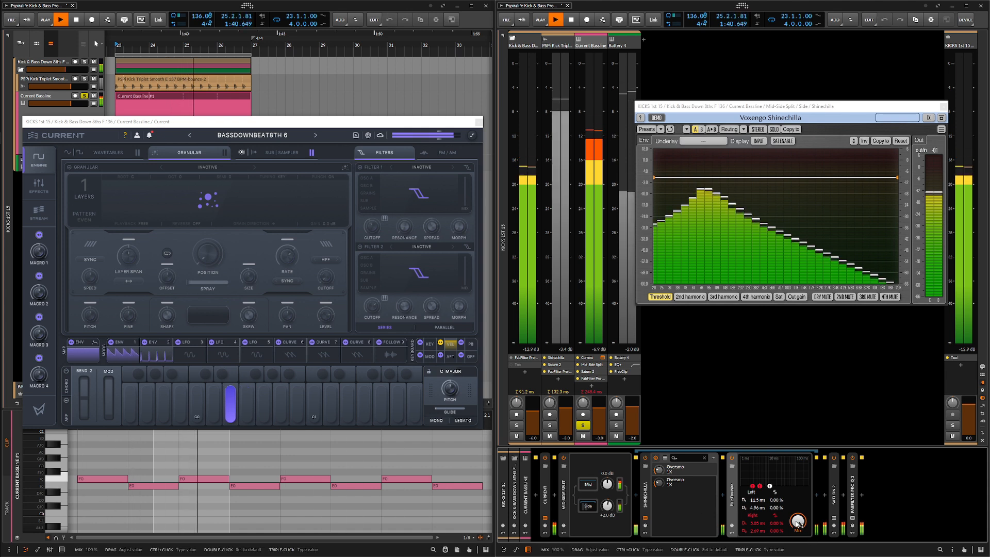
Step: Compare the bassline with Mid-Side Split off and on, and leave Mid-Side Split, Saturn 2 and Pro-Q 3 switched off
left_click(564, 457)
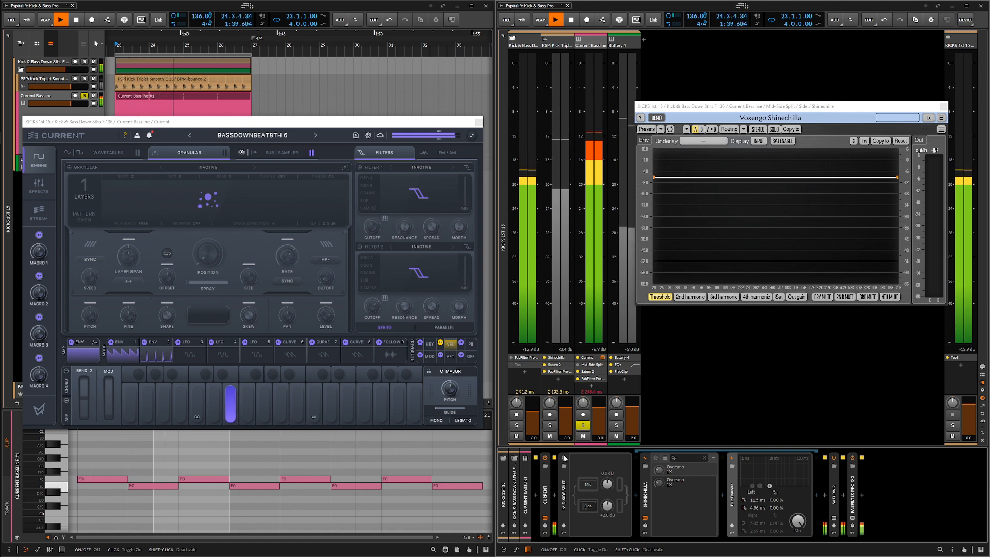
left_click(564, 457)
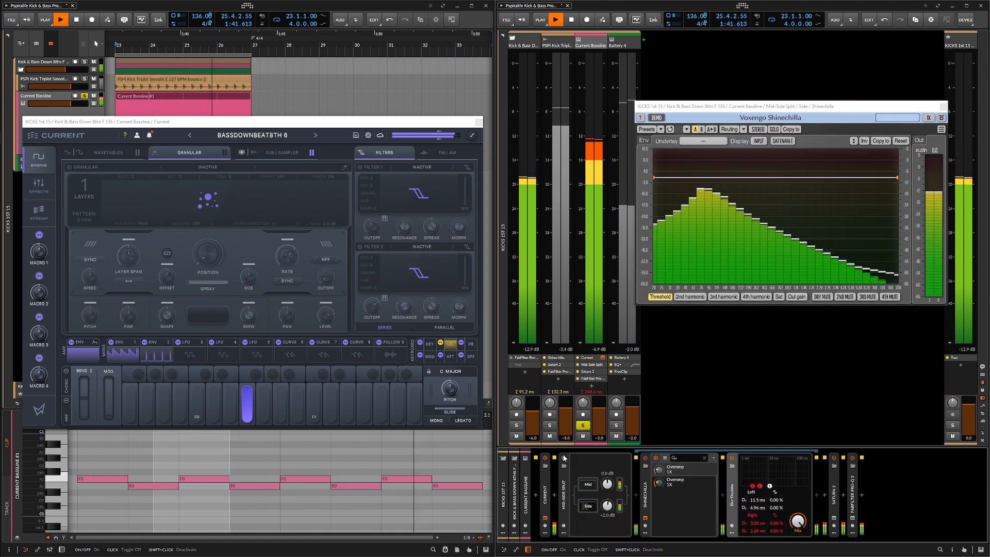
double_click(567, 496)
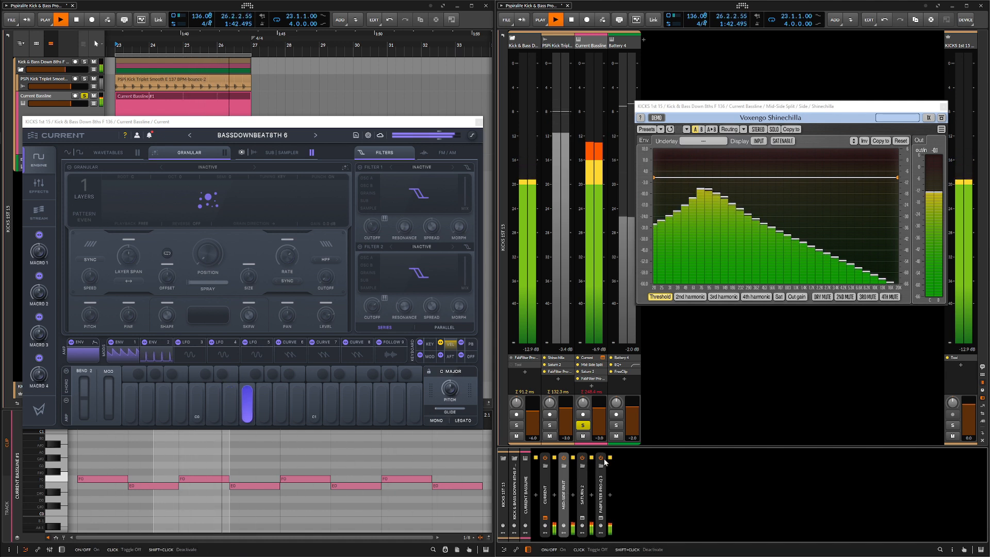
left_click(567, 458)
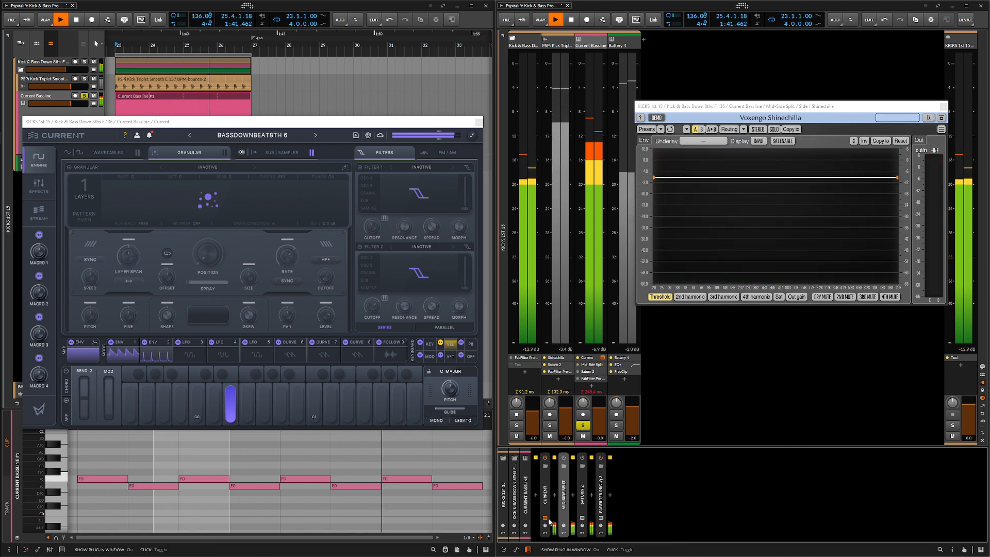
left_click(944, 107)
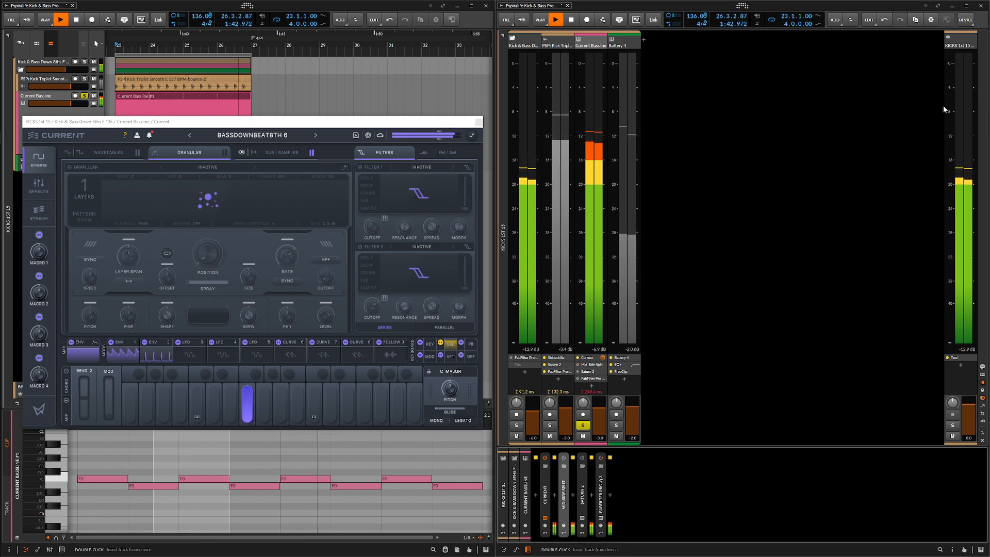
Step: Show the Sub oscillator in the Current synth and reduce its Partials to 1
left_click(401, 124)
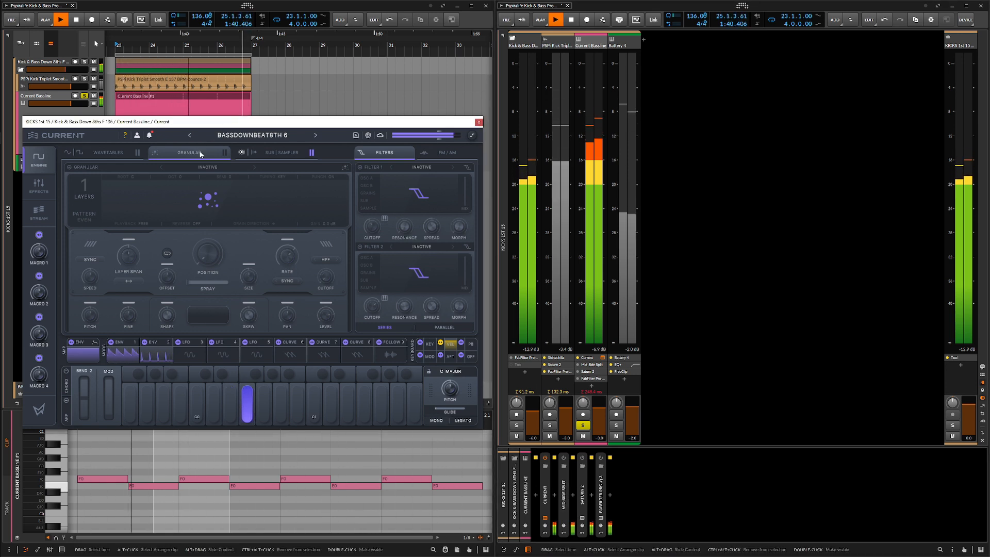
left_click(256, 155)
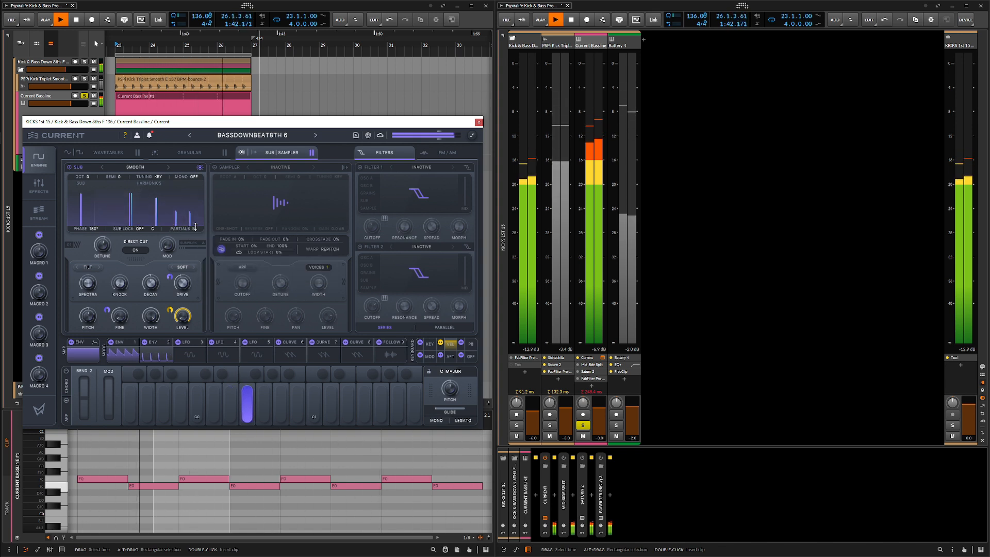
left_click_drag(195, 227, 207, 282)
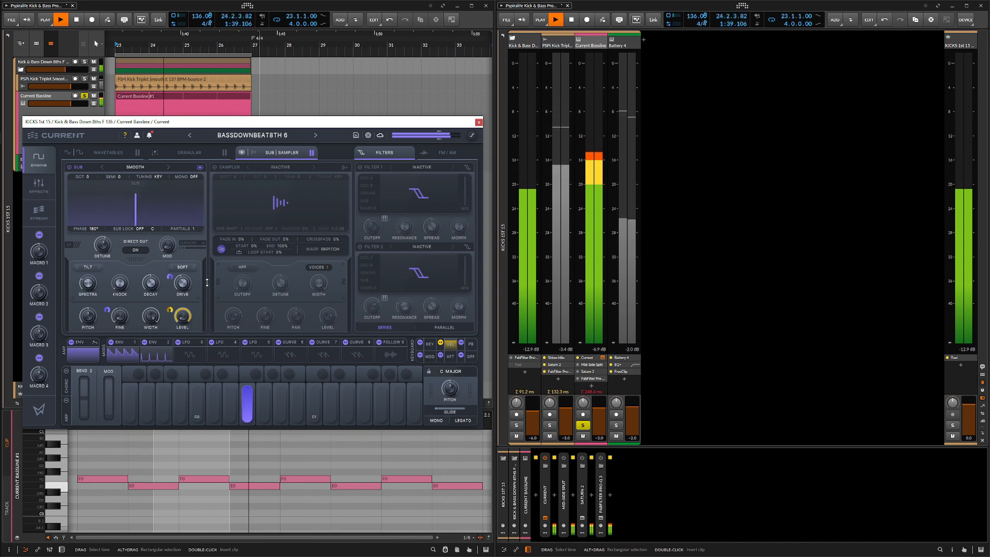
Step: Solo the kick track together with the bassline and set the Sub oscillator's Partials to 5
left_click(85, 80)
left_click(85, 97, "ctrl")
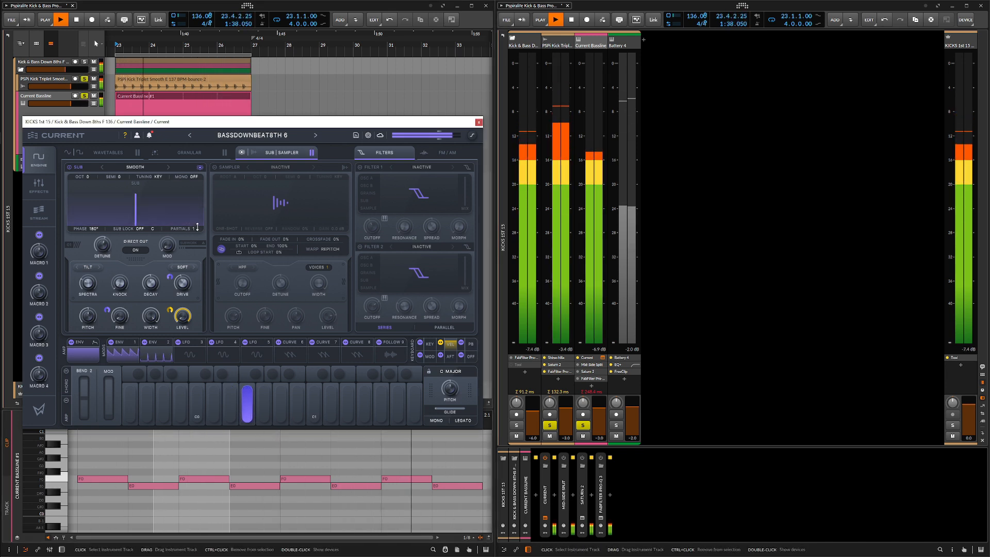
left_click_drag(198, 223, 199, 185)
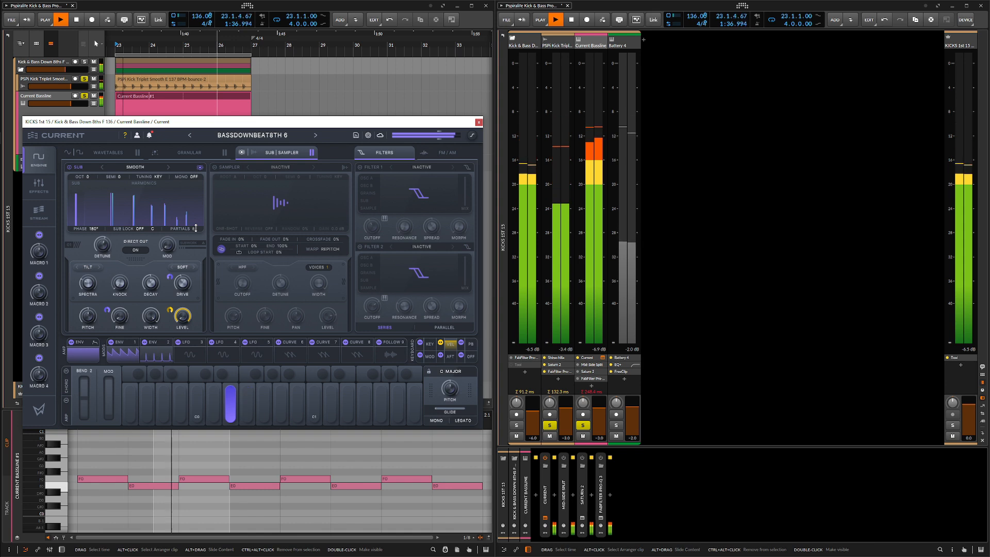
left_click_drag(196, 227, 198, 267)
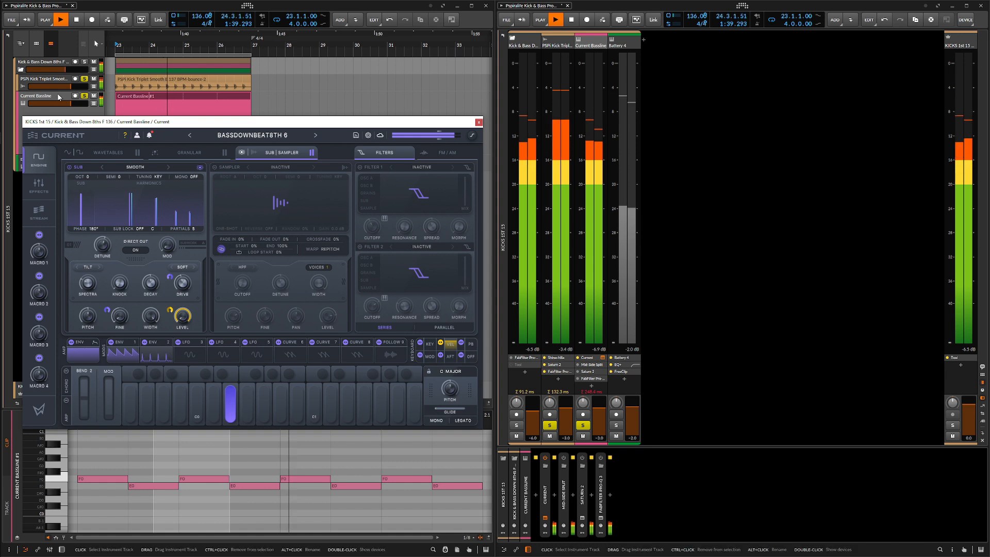
Step: Reactivate and open Pro-Q 3 on the bassline, and bypass its selected blue low-cut and purple bell bands
left_click(601, 458)
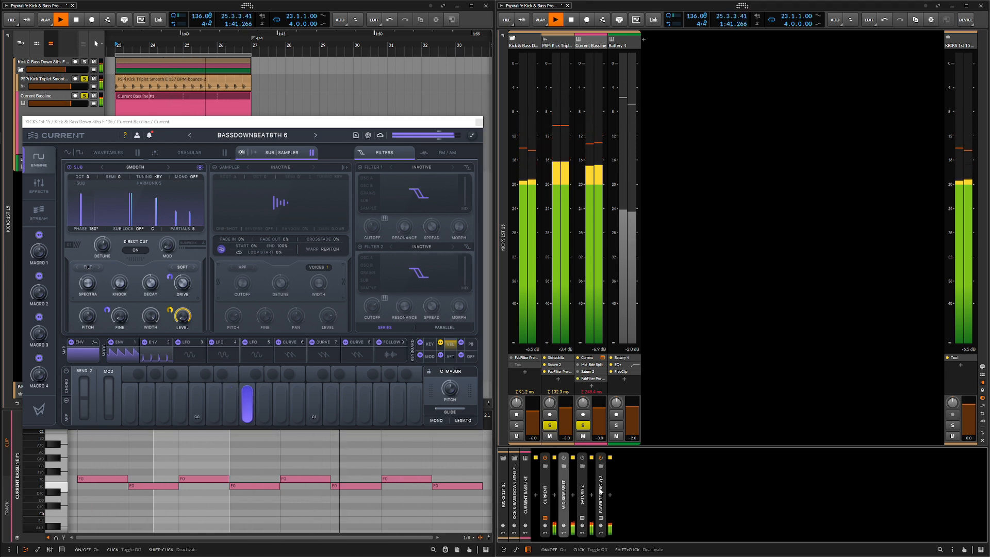
left_click(601, 519)
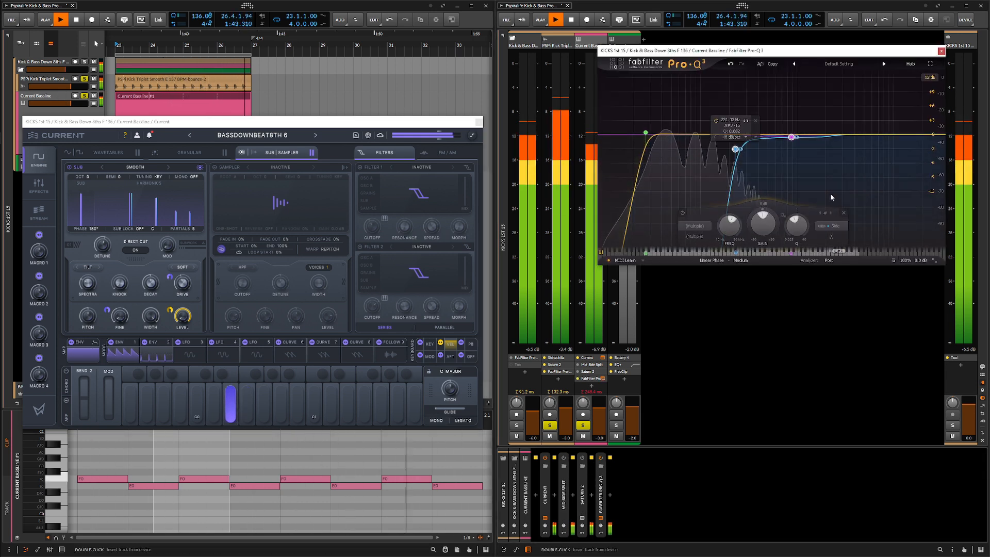
left_click(682, 212)
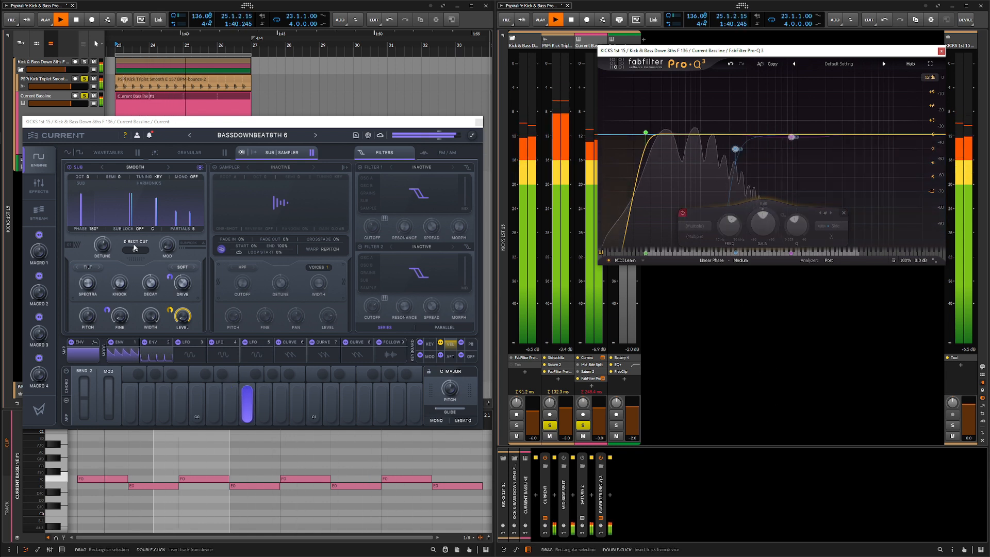
Step: Compare the Sub oscillator's sound with Partials at 1 and back at 5
left_click_drag(189, 229, 231, 509)
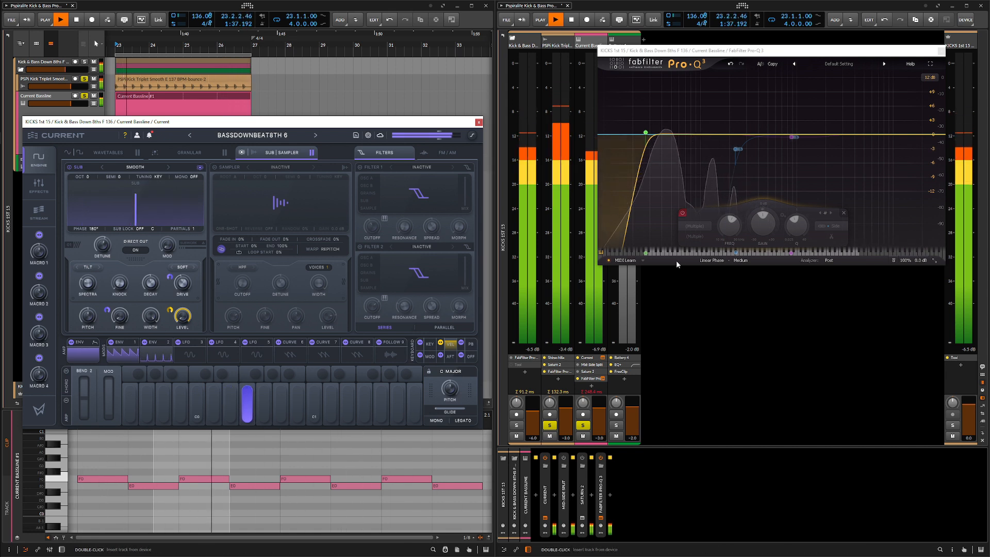
mouse_move(669, 133)
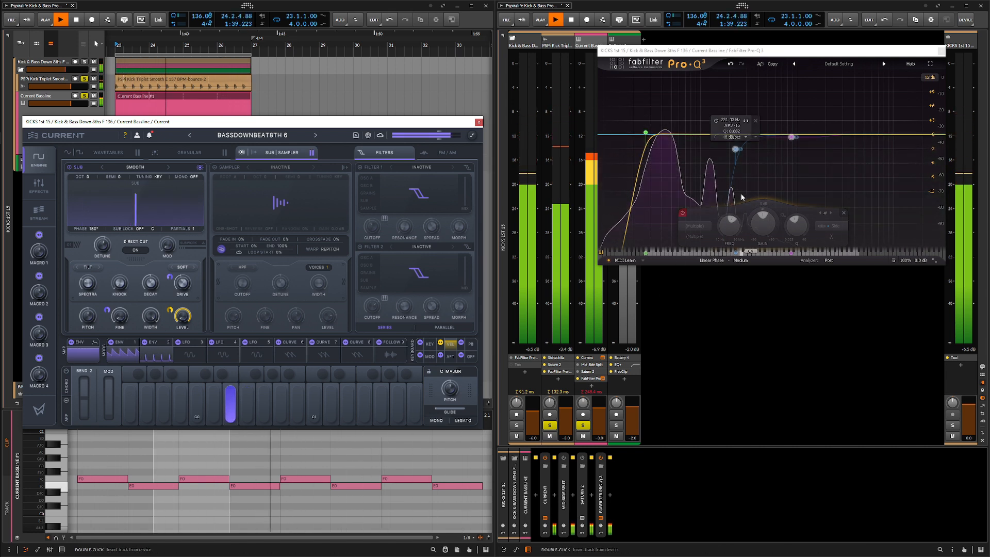
left_click_drag(193, 228, 199, 169)
mouse_move(188, 333)
mouse_move(106, 248)
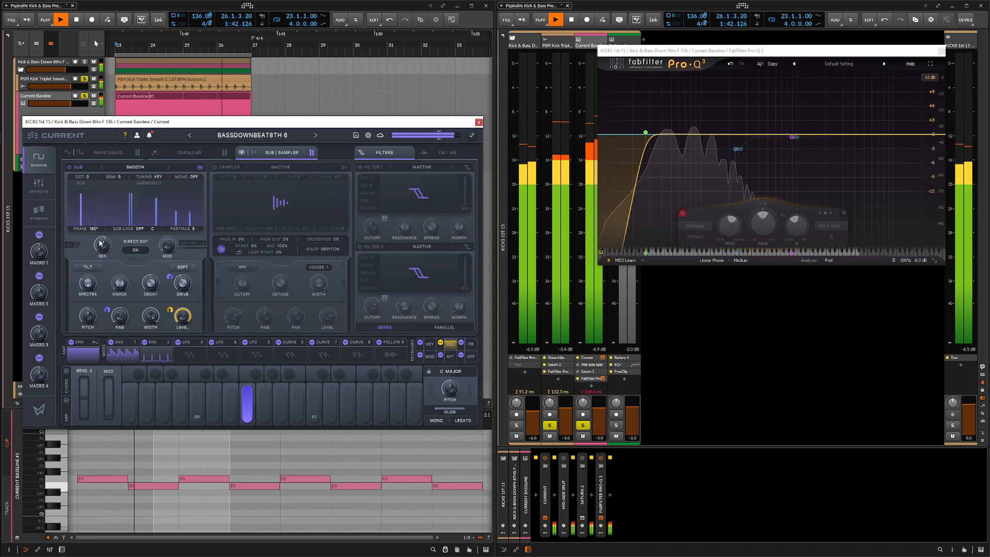
mouse_move(145, 209)
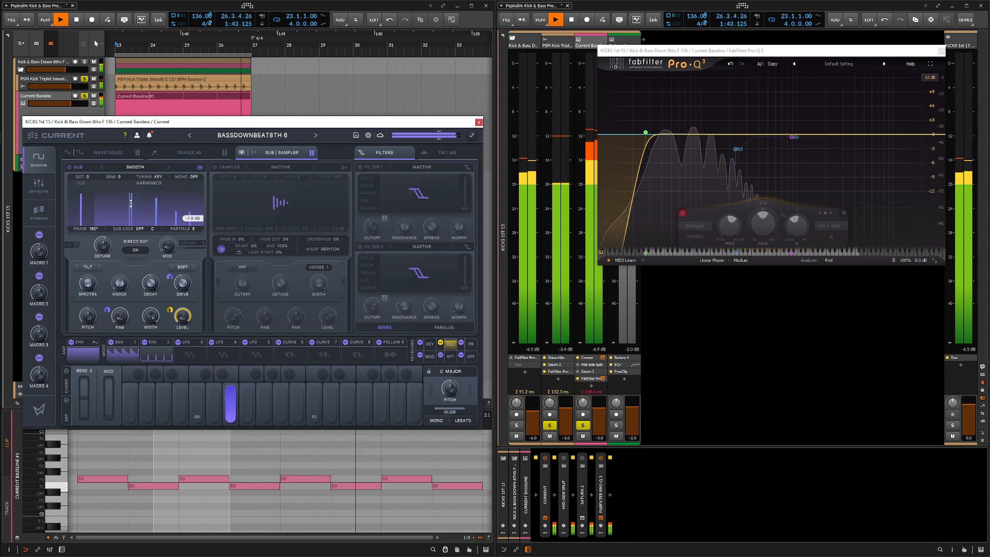
Step: Try the Flat spectrum type on the Sub oscillator, return to Tilt and vary the Spectra amount
left_click(88, 268)
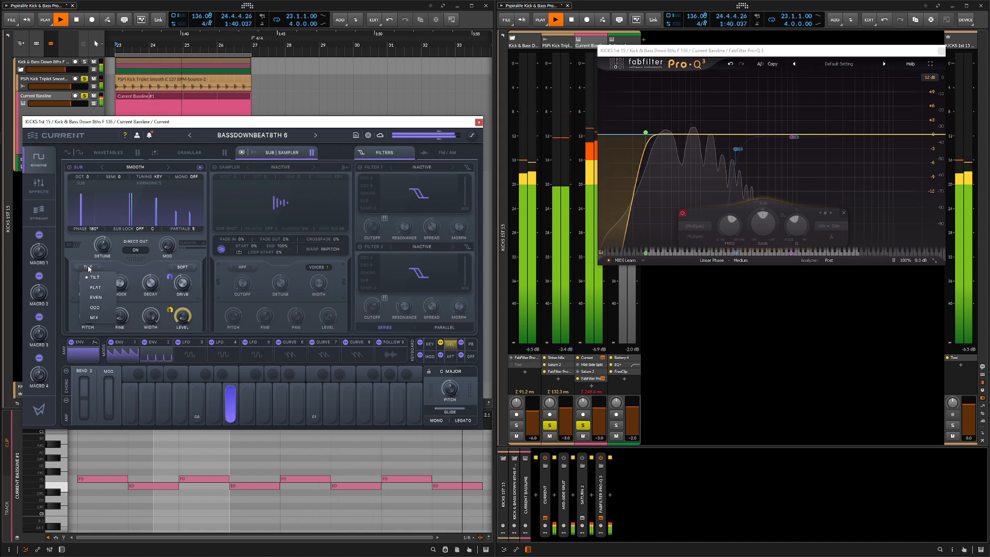
left_click(94, 292)
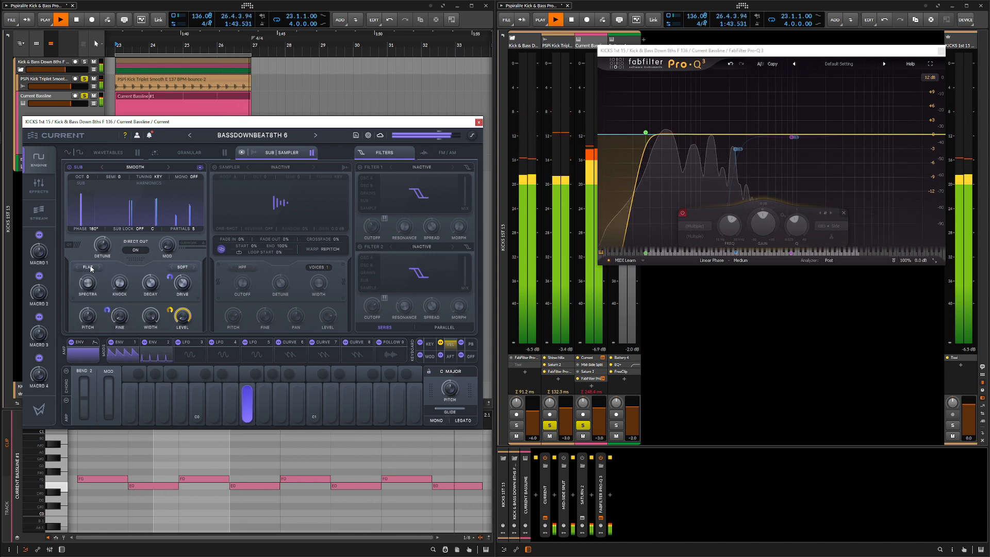
left_click(90, 268)
left_click(98, 281)
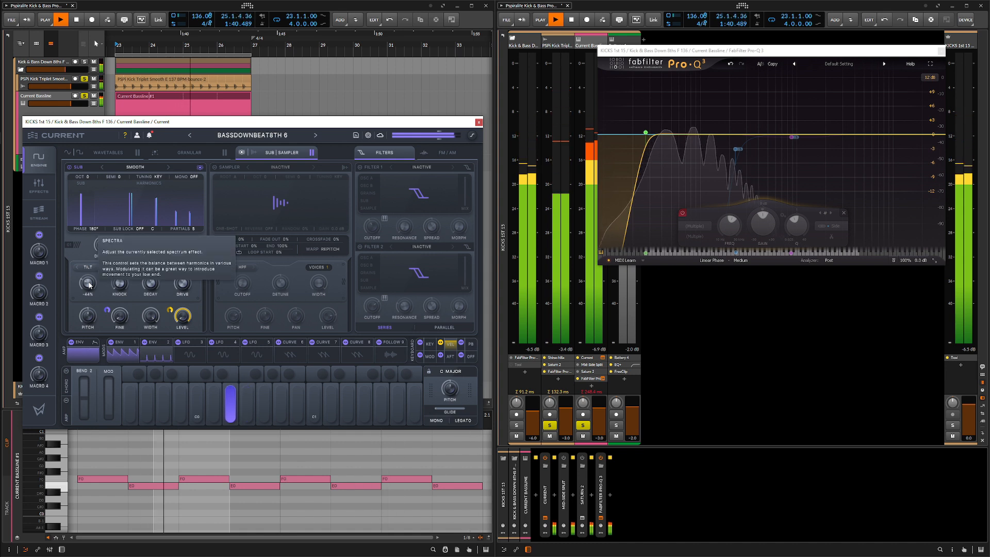
scroll(90, 284, "up", 3)
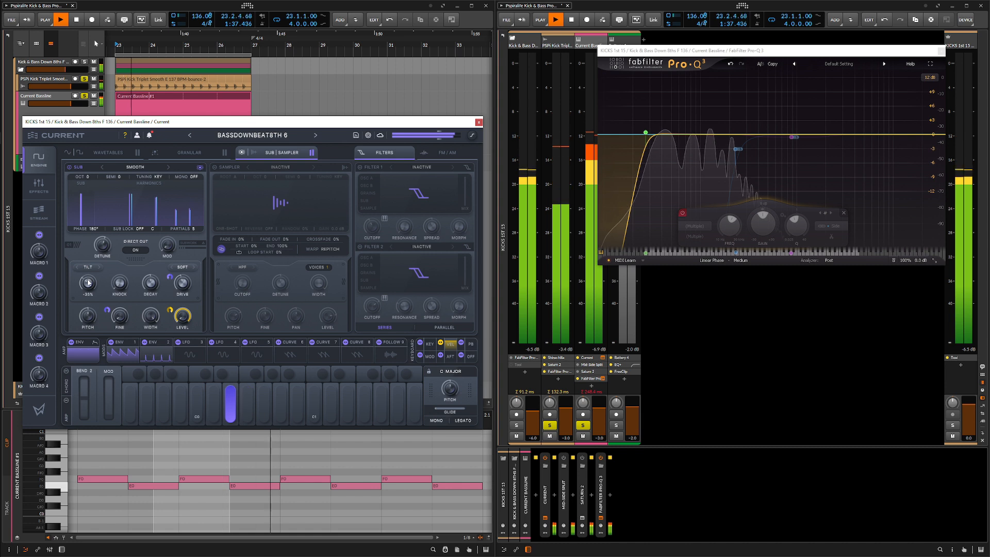
scroll(89, 283, "down", 9)
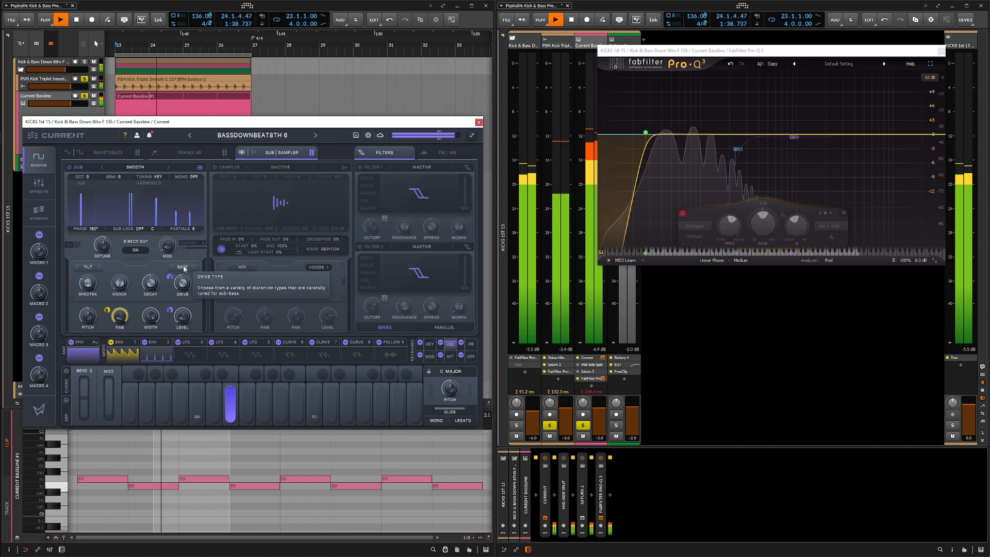
Step: Audition the Solid and Pinch drive types on the Sub oscillator and return it to Soft
left_click(183, 266)
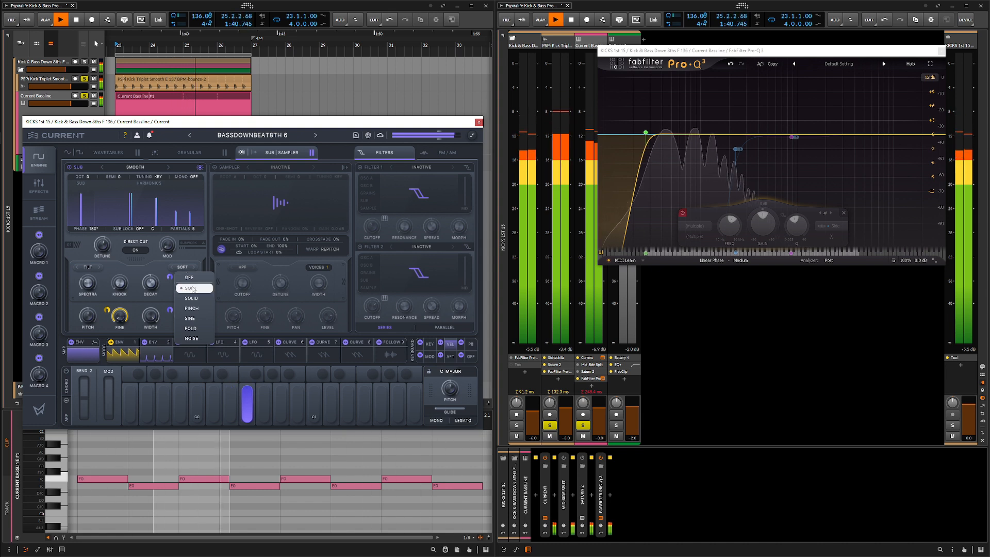
left_click(191, 297)
left_click(183, 267)
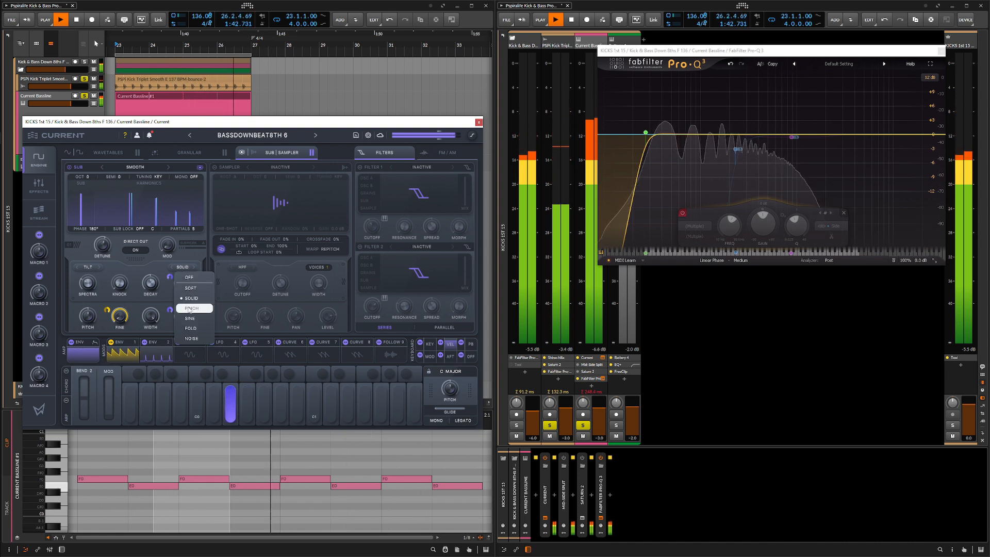
left_click(189, 308)
left_click(184, 268)
left_click(190, 287)
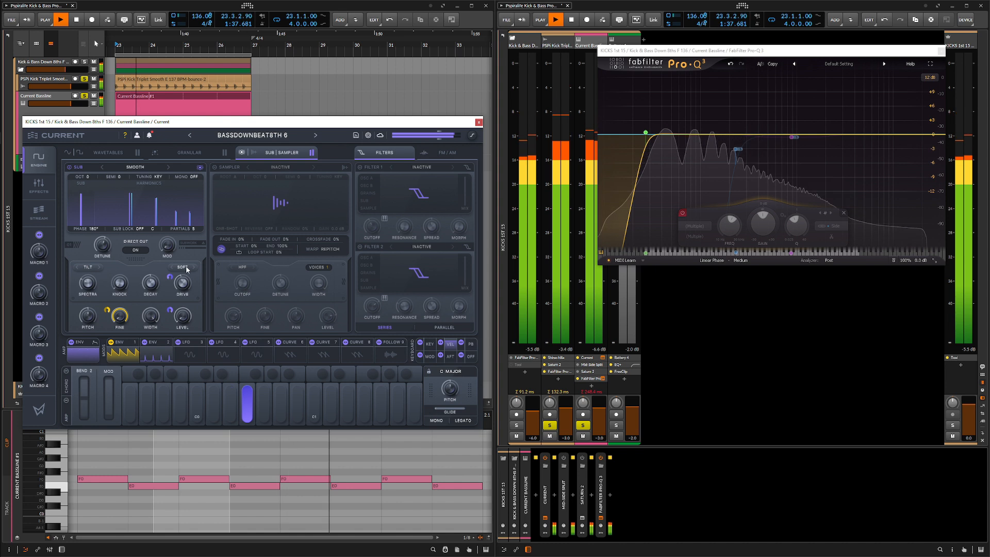
Step: Compare the Sub oscillator with its drive type set to Off and back at Soft
left_click(186, 269)
left_click(190, 279)
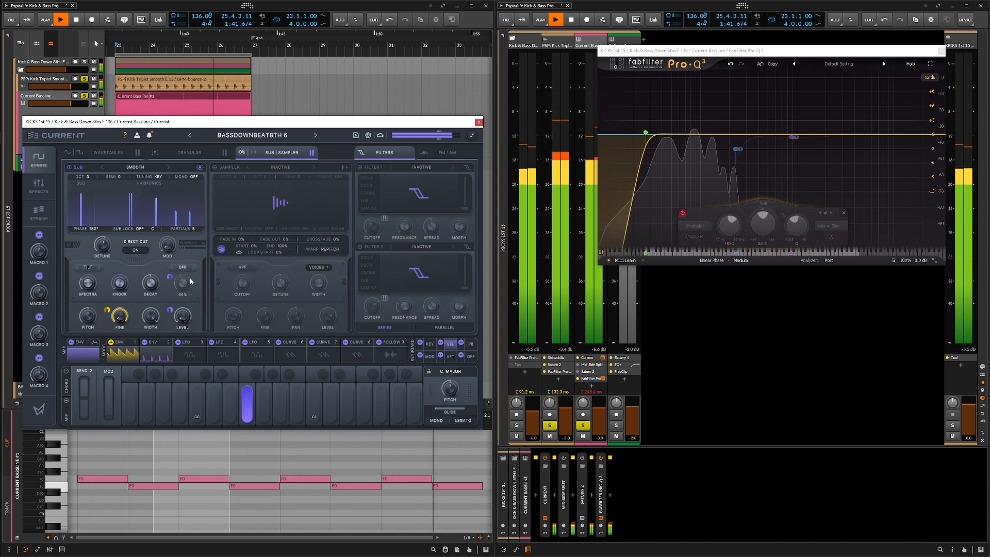
left_click(186, 270)
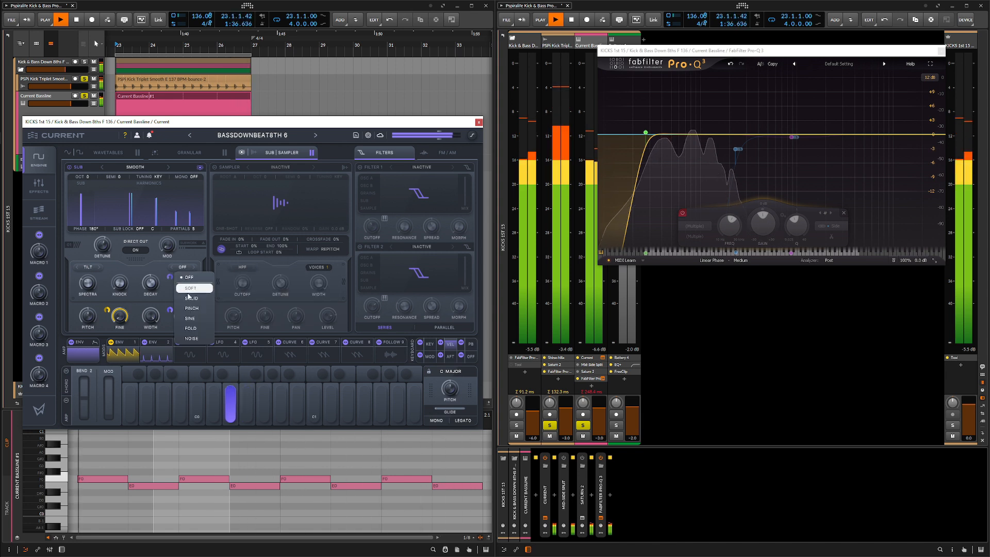
left_click(189, 289)
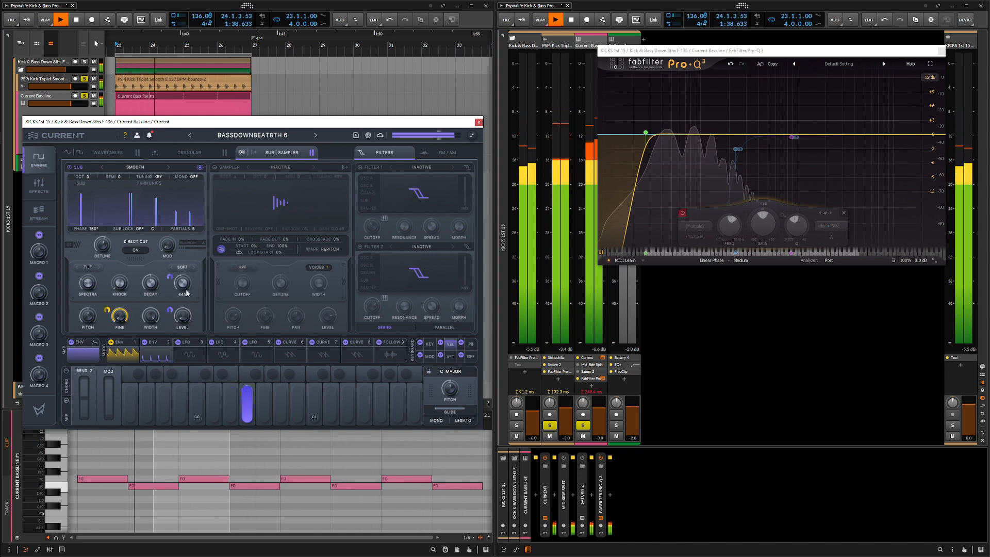
Step: Open Envelope 2, the modulator of the Sub's Drive, invert its level to -100% and restore it
scroll(182, 285, "up", 3)
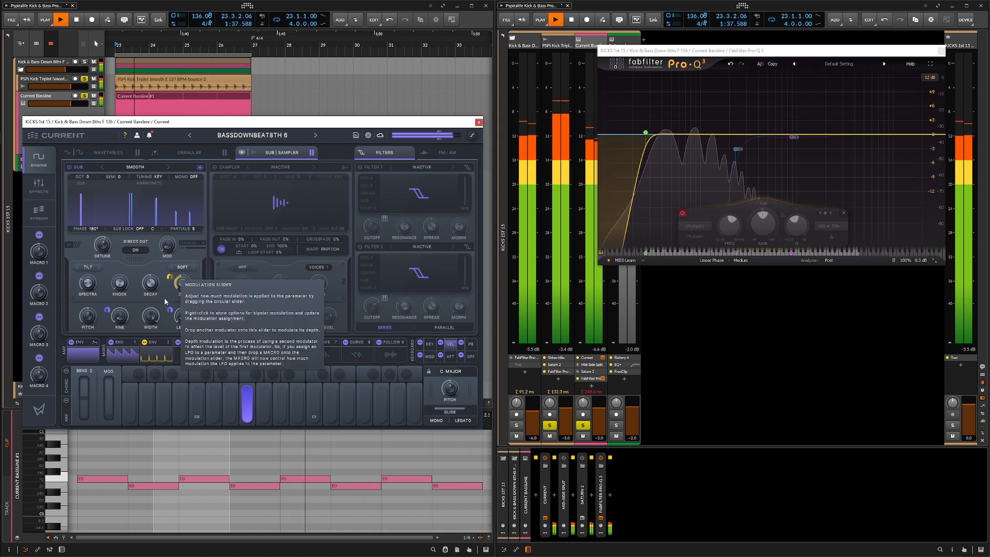
left_click(157, 355)
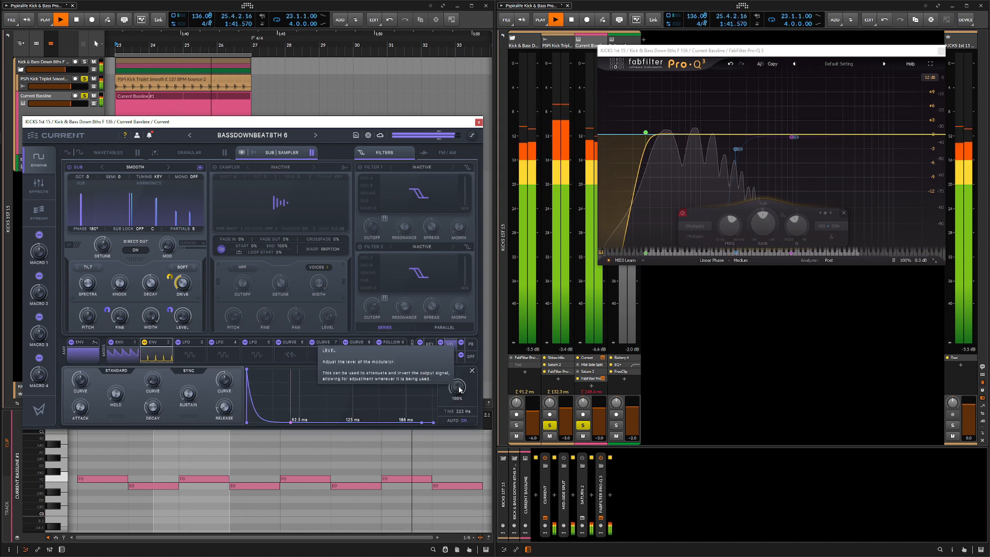
left_click_drag(459, 389, 476, 492)
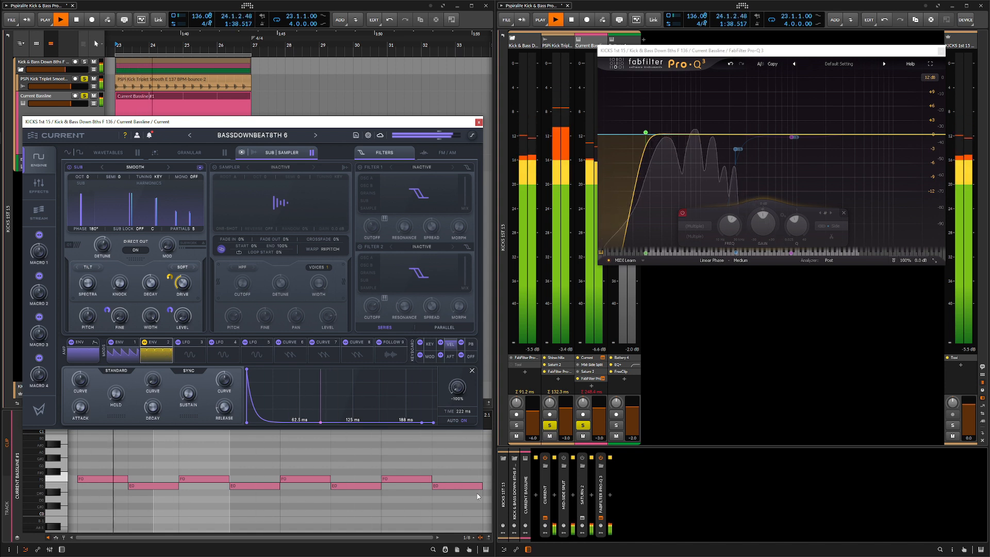
left_click_drag(475, 461, 458, 377)
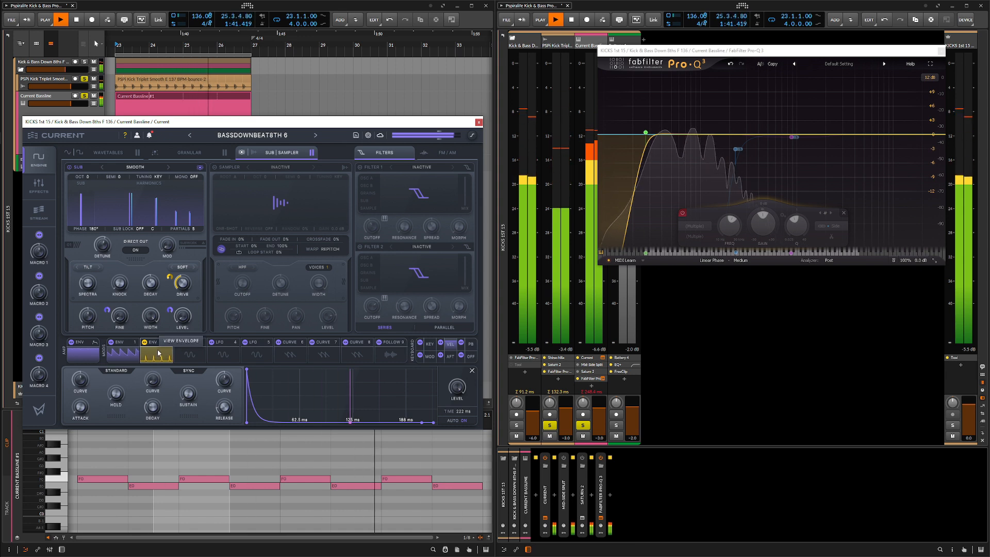
mouse_move(184, 286)
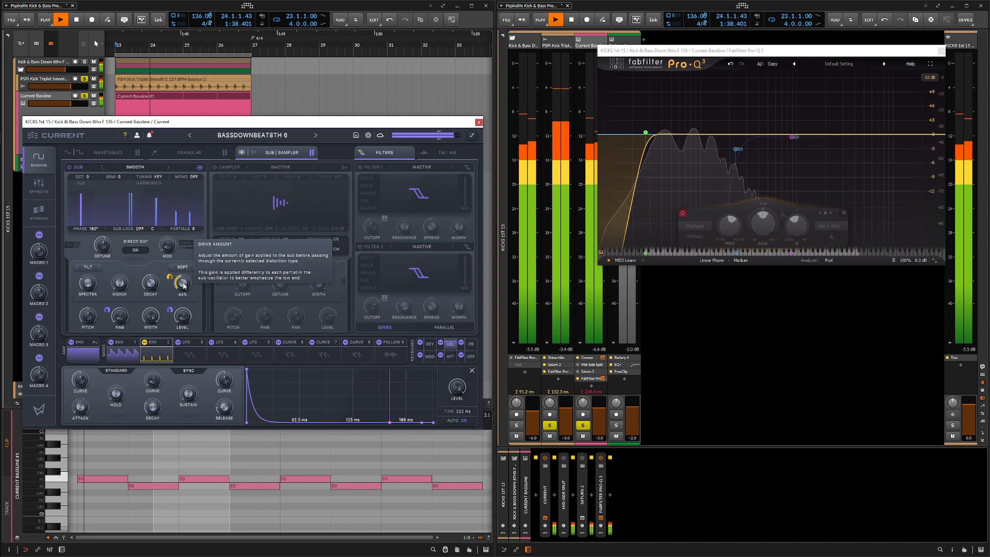
Step: Open Envelope 1, the modulator of the Sub's Fine pitch, invert its level to -100% and restore it
left_click(123, 356)
scroll(119, 320, "down", 5)
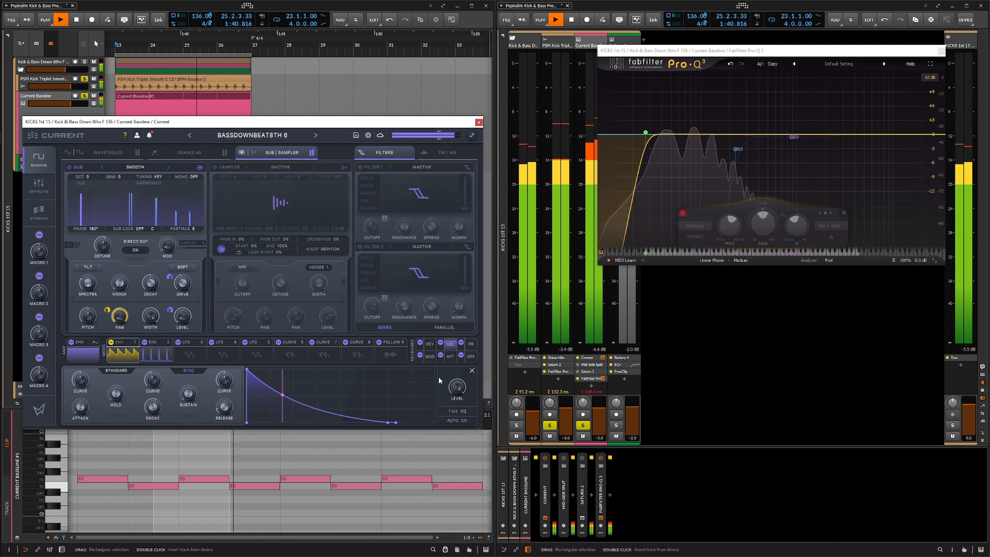
left_click_drag(457, 390, 458, 471)
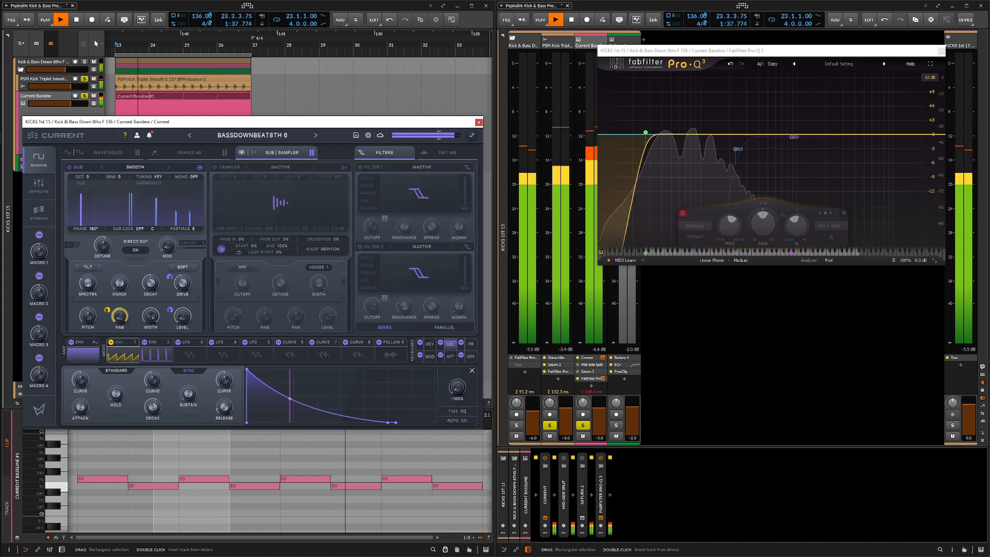
left_click(454, 343)
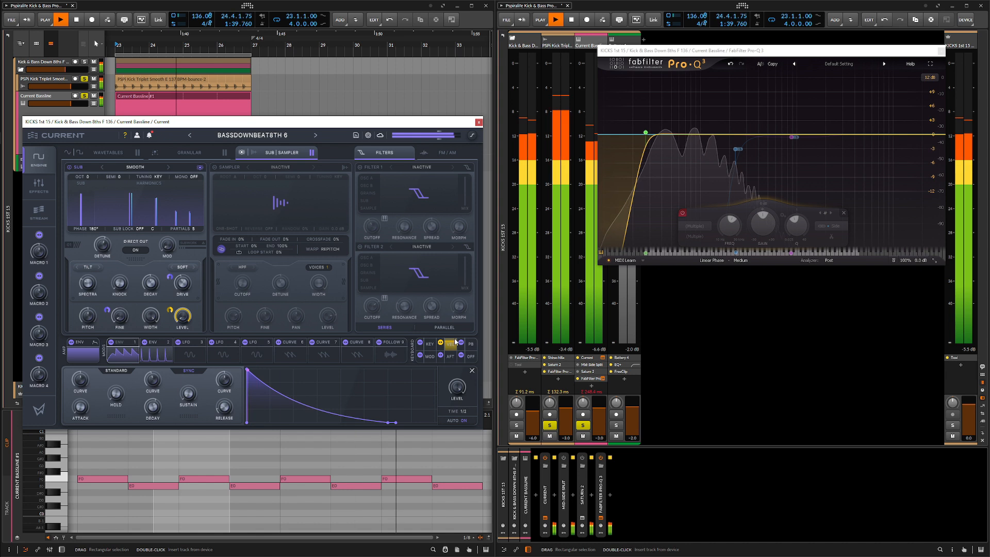
left_click(111, 342)
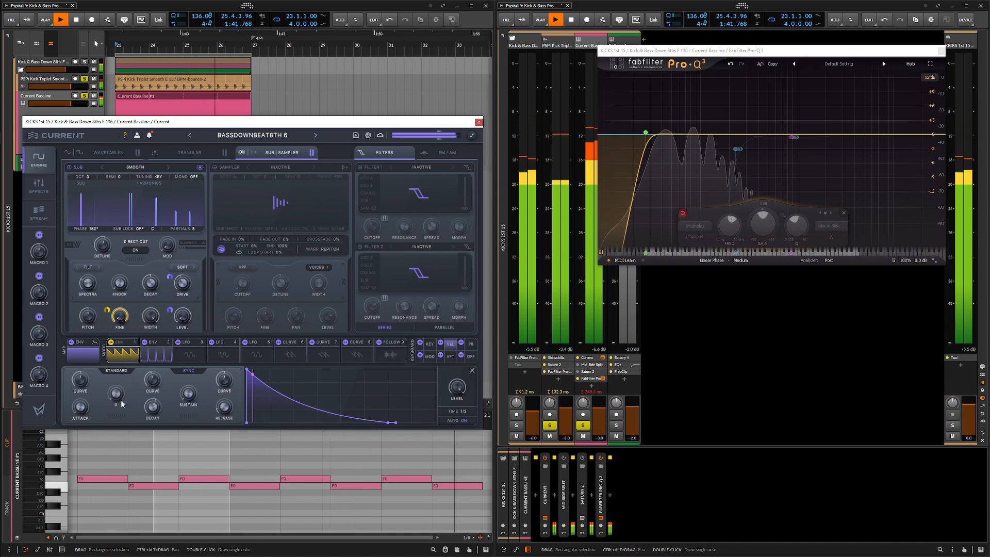
Step: Open the amp envelope in the Current synth and adjust its attack curve
left_click(88, 355)
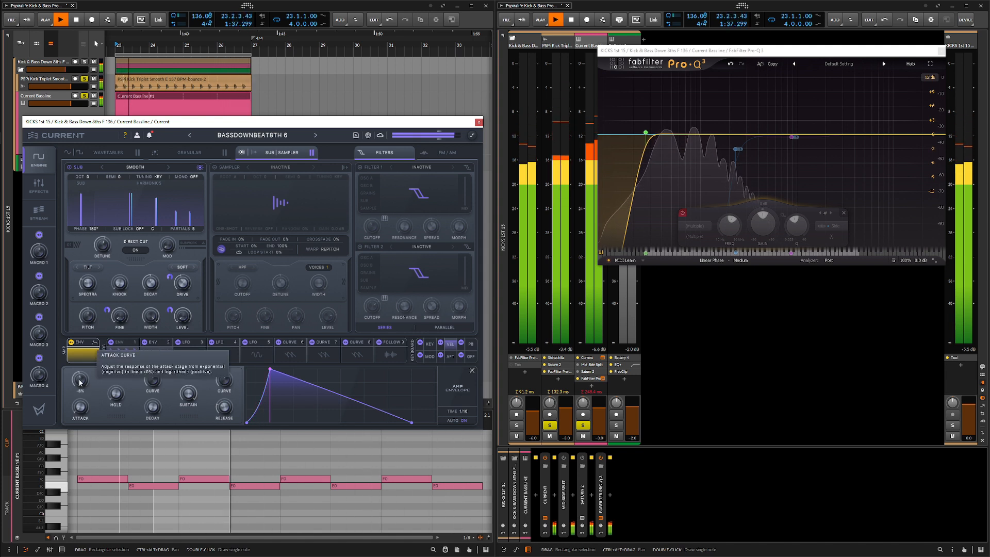
left_click_drag(80, 382, 100, 379)
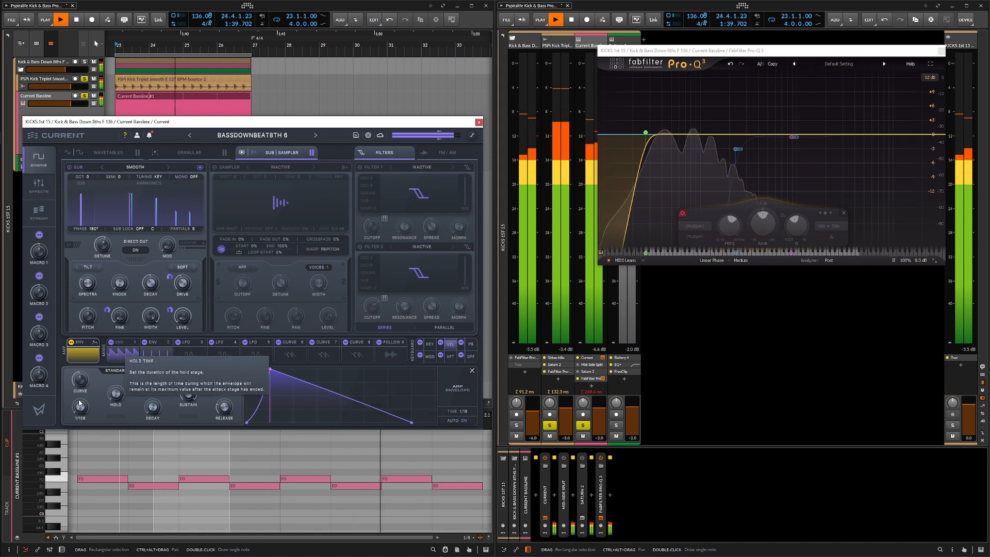
mouse_move(83, 378)
left_mouse_down()
mouse_move(84, 396)
mouse_move(89, 339)
mouse_move(97, 398)
mouse_move(76, 374)
mouse_move(79, 382)
left_mouse_up()
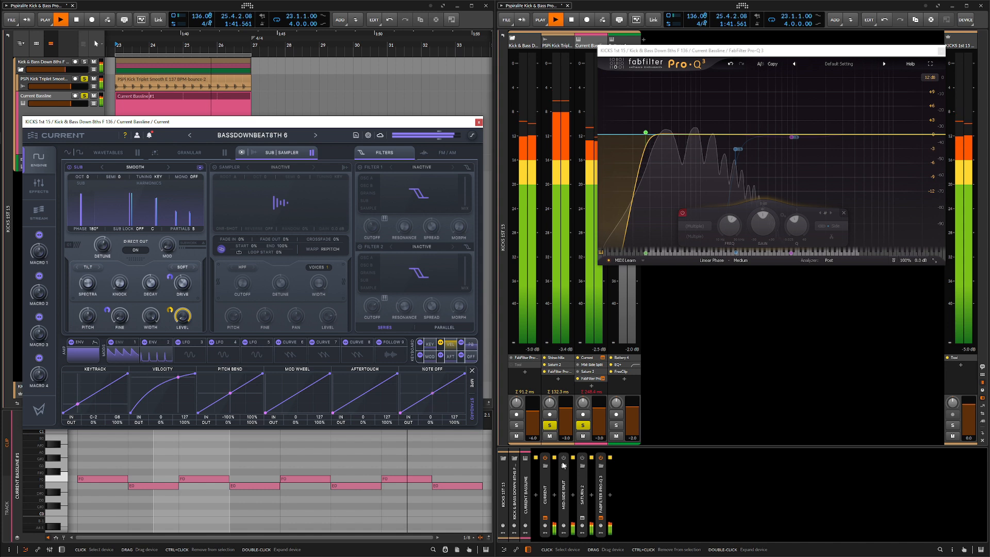
Step: Inspect the devices inside Mid-Side Split, and re-enable the bypassed blue low-cut and purple bell bands in the bassline's Pro-Q 3
double_click(564, 484)
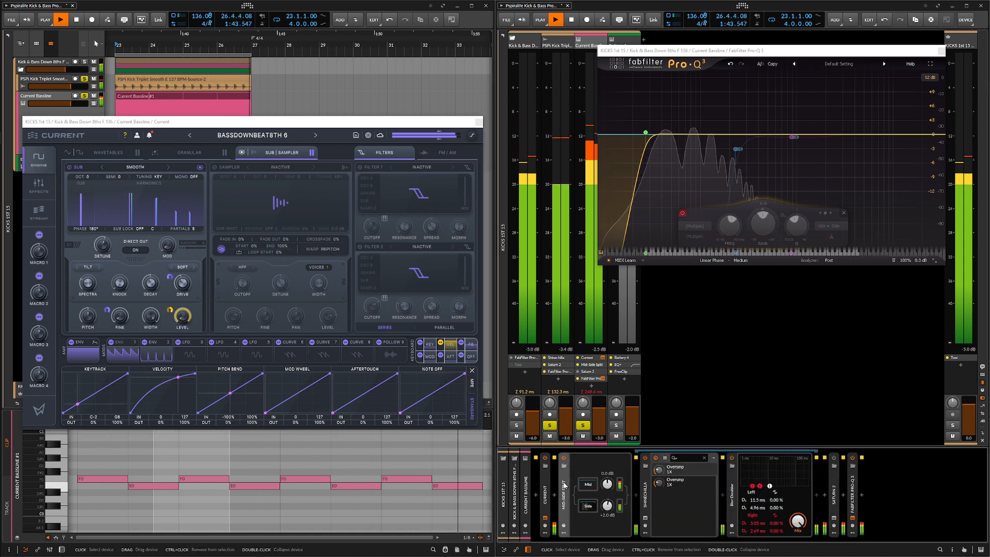
double_click(564, 485)
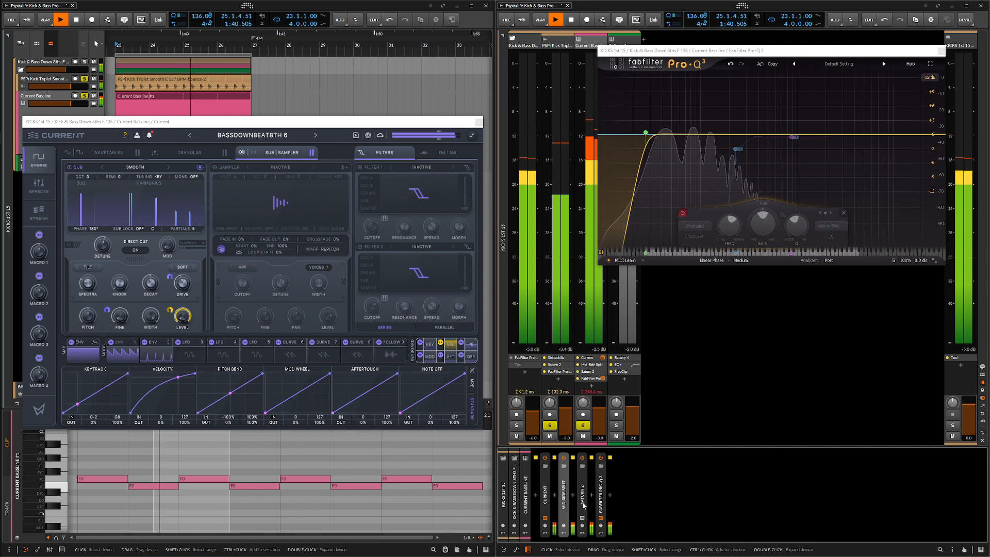
left_click(601, 518)
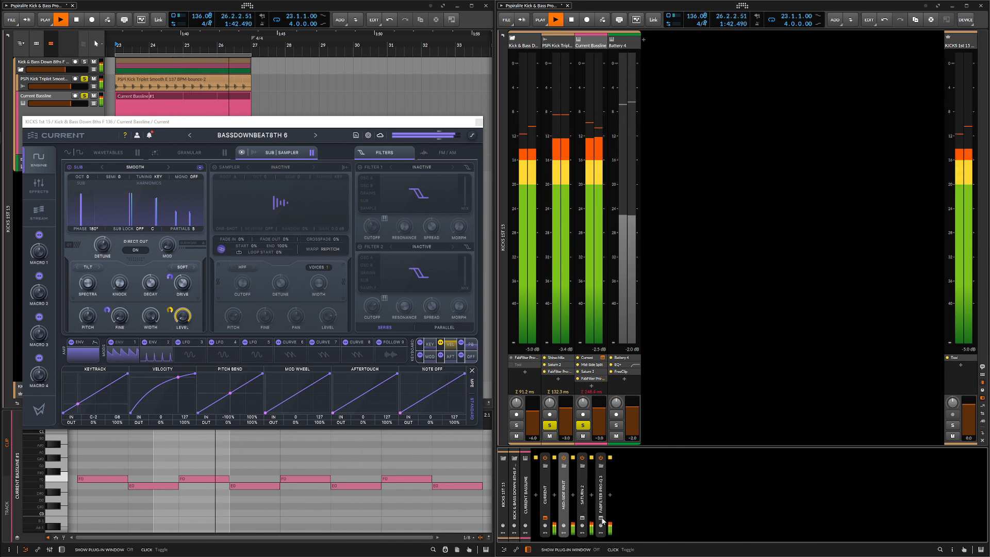
left_click(601, 519)
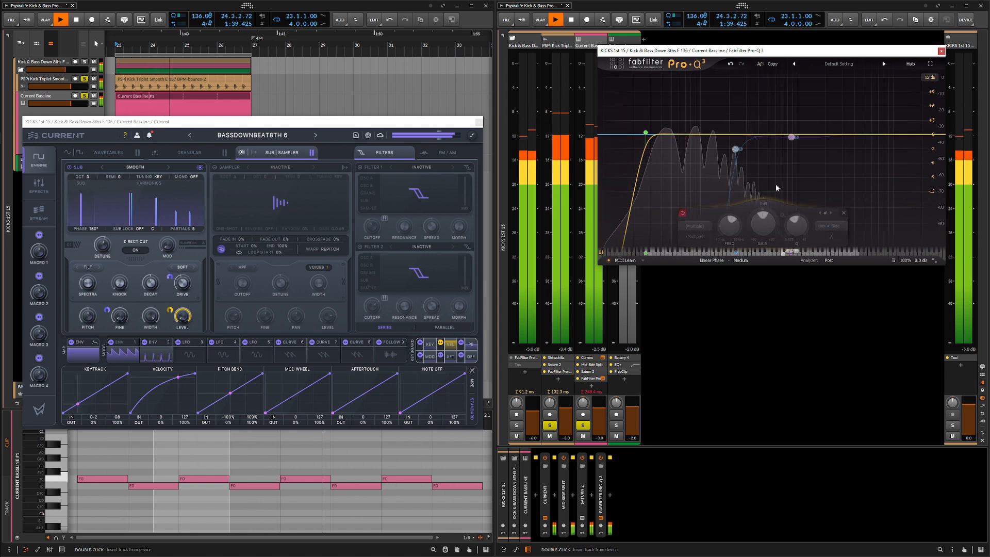
left_click(684, 213)
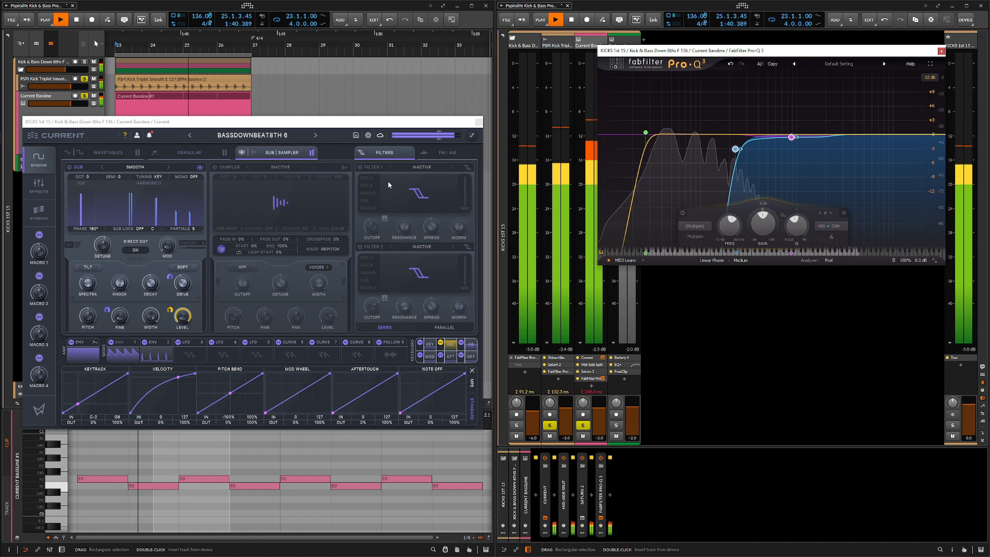
Step: Close the Current synth window and turn off solo on the kick and bassline tracks
left_click(344, 126)
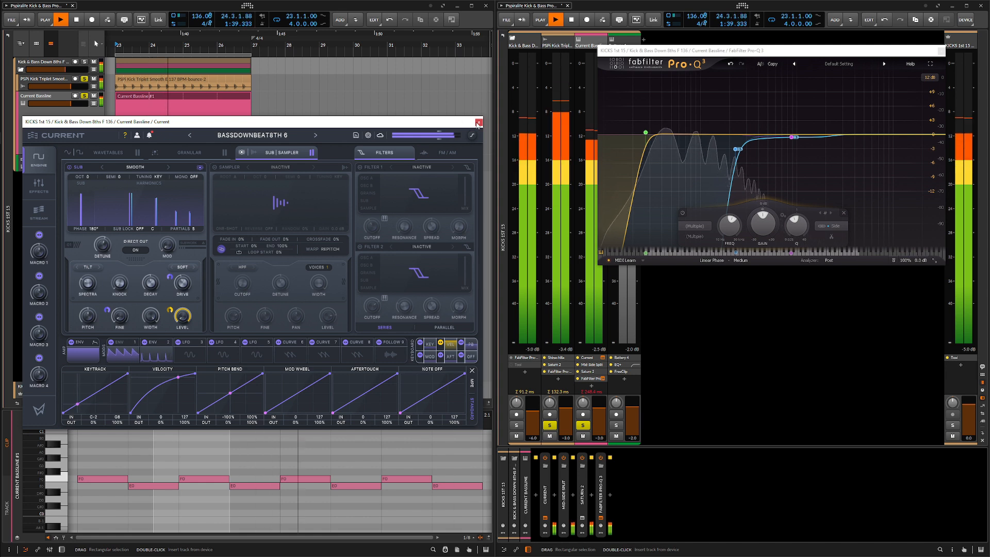
left_click(477, 123)
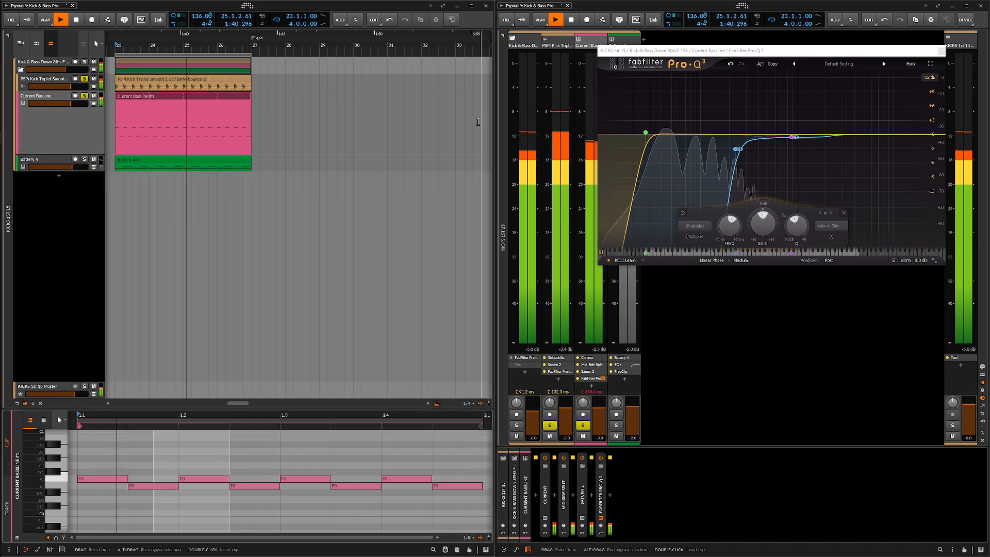
left_click(85, 96)
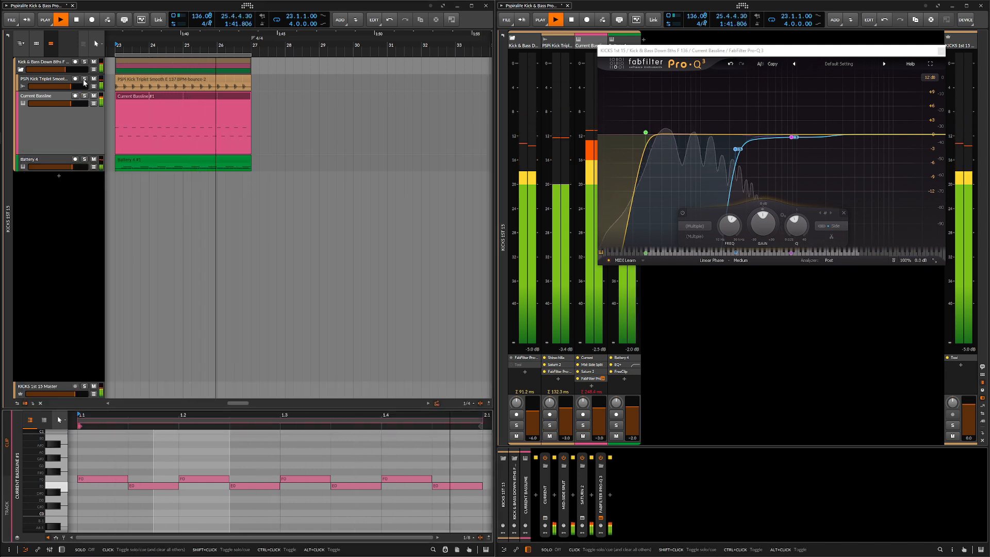
Step: Open the Battery 4 track's drum clip in the note editor and check its pattern in the drum view
left_click(50, 160)
left_click(140, 159)
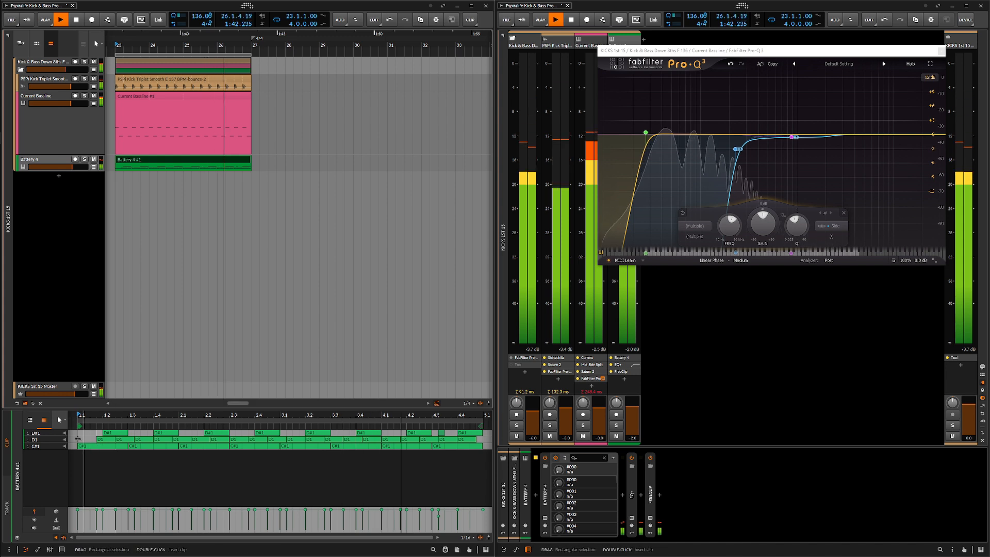
left_click(44, 420)
left_click(44, 419)
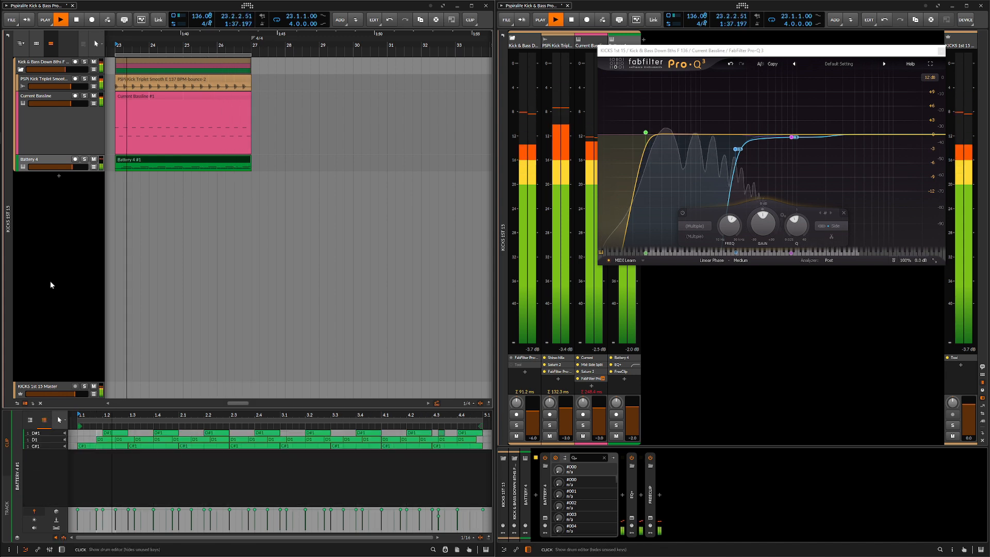
Step: Show the Battery 4 track's device chain, open the Battery 4 window and select the third drum cell in row A
key("d")
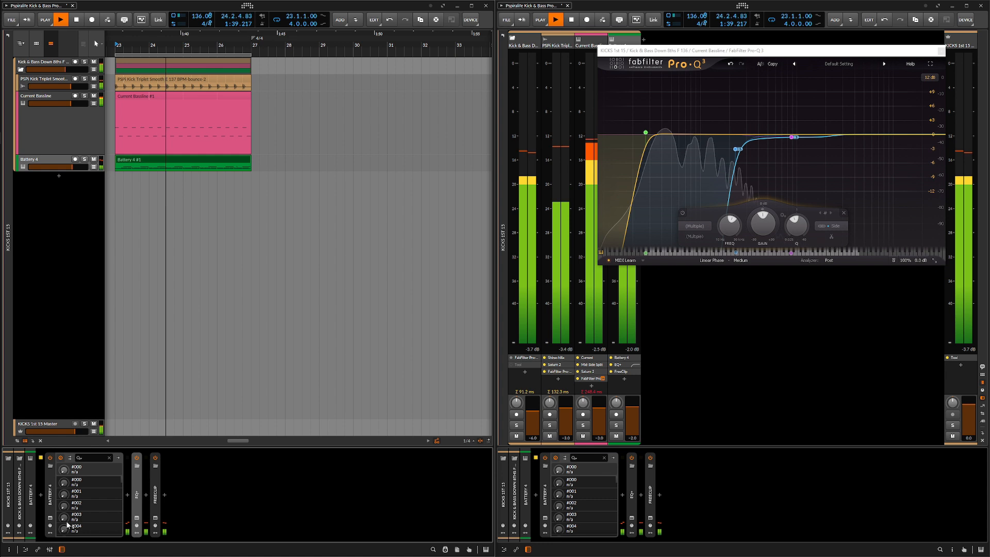
left_click(50, 518)
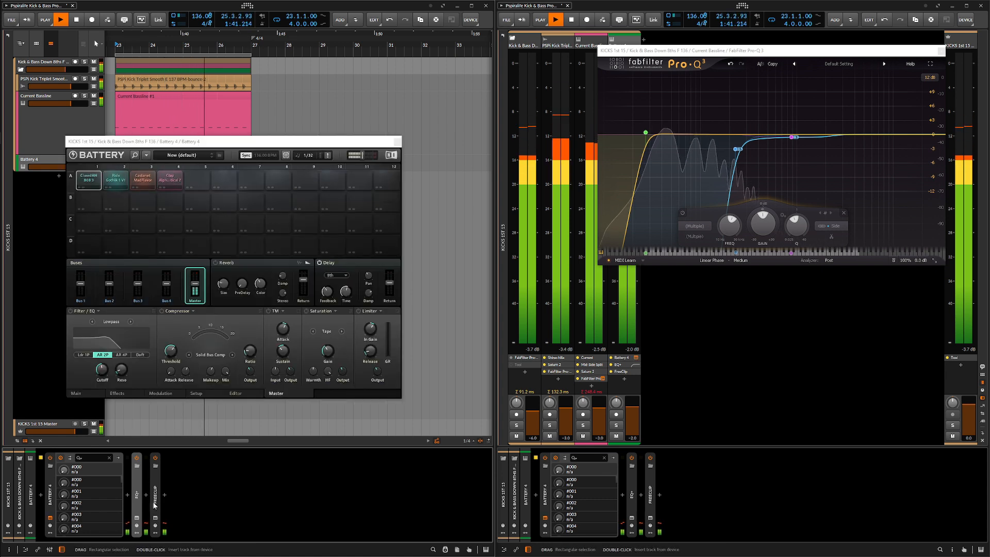
left_click(134, 189)
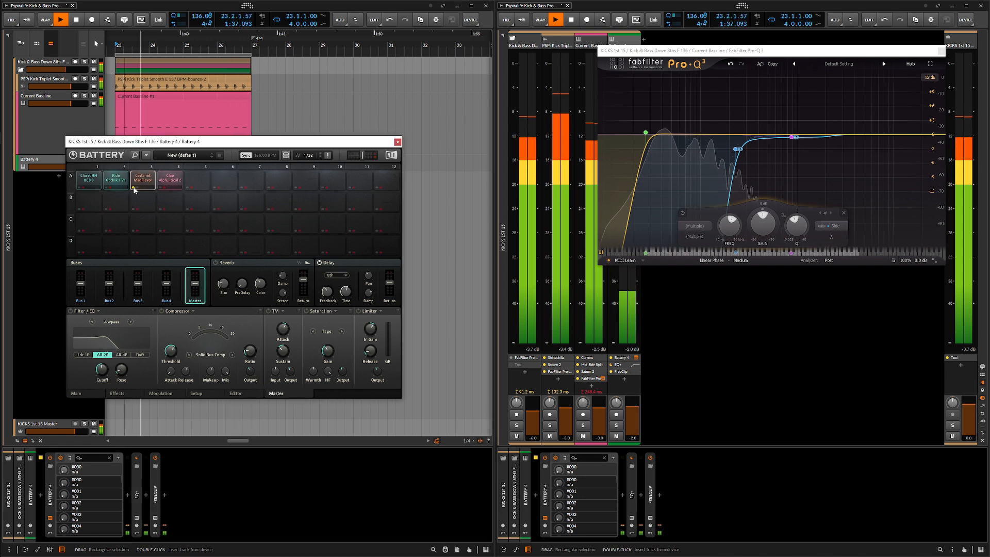
Step: Show the Battery 4 clip's notes below the Battery window and examine the D1 and D#1 hits alongside the drum cells
left_click(160, 96)
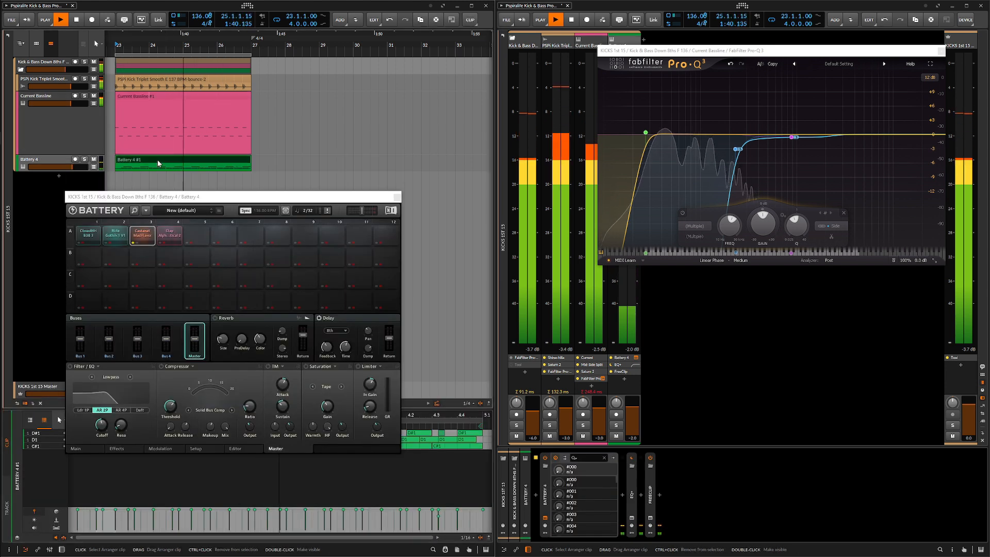
left_click_drag(160, 197, 183, 136)
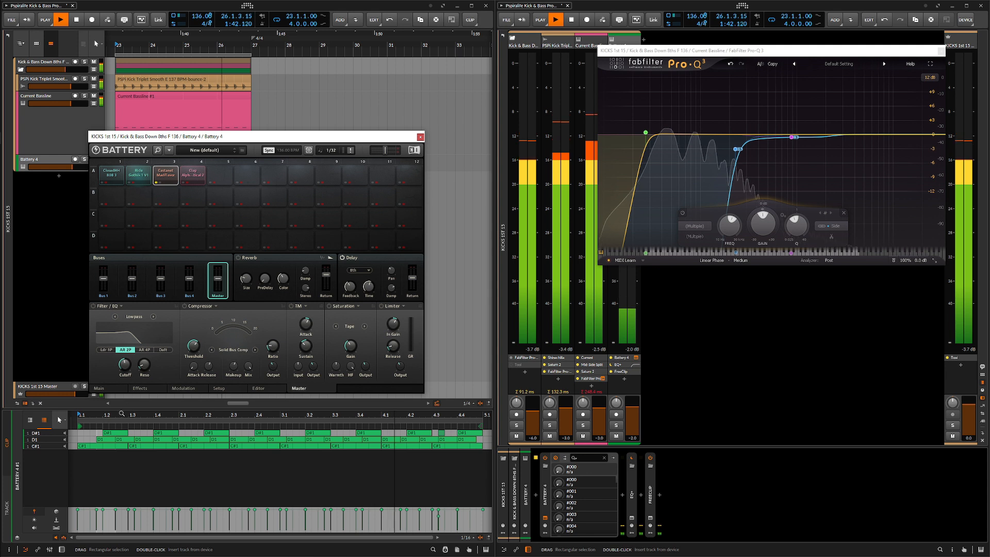
left_click(104, 439)
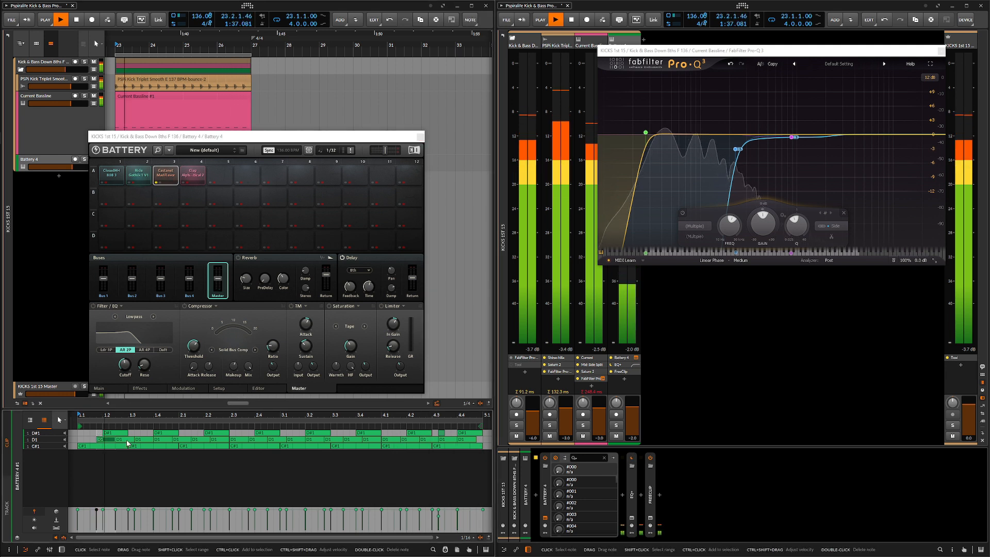
left_click(156, 184)
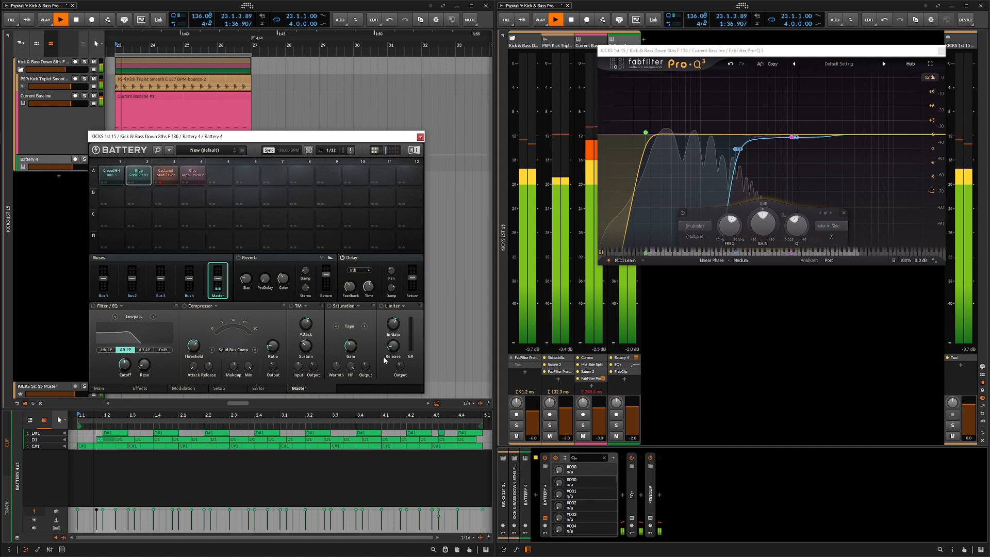
left_click(442, 437)
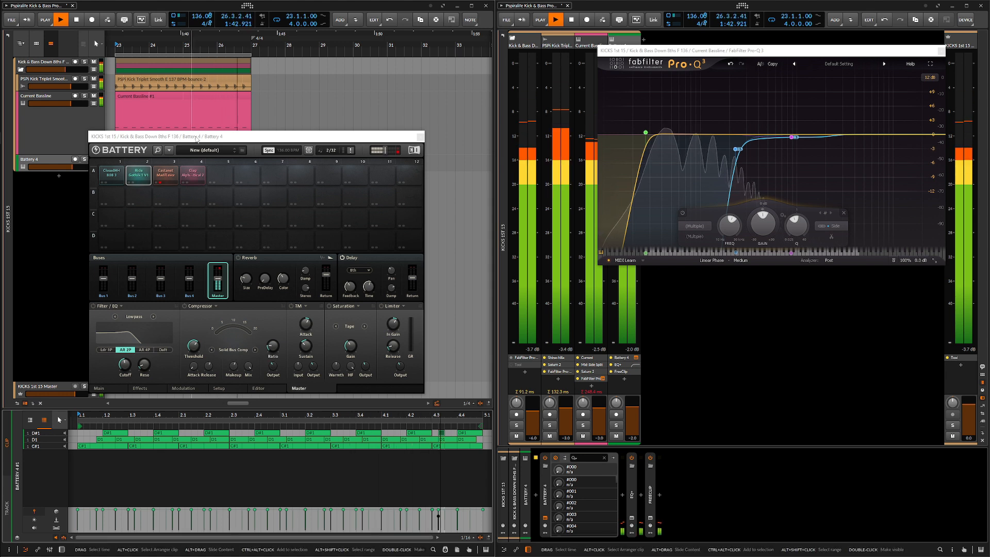
Step: Select the Current Bassline track and move the Battery window clear of the track list
left_click_drag(197, 139, 224, 129)
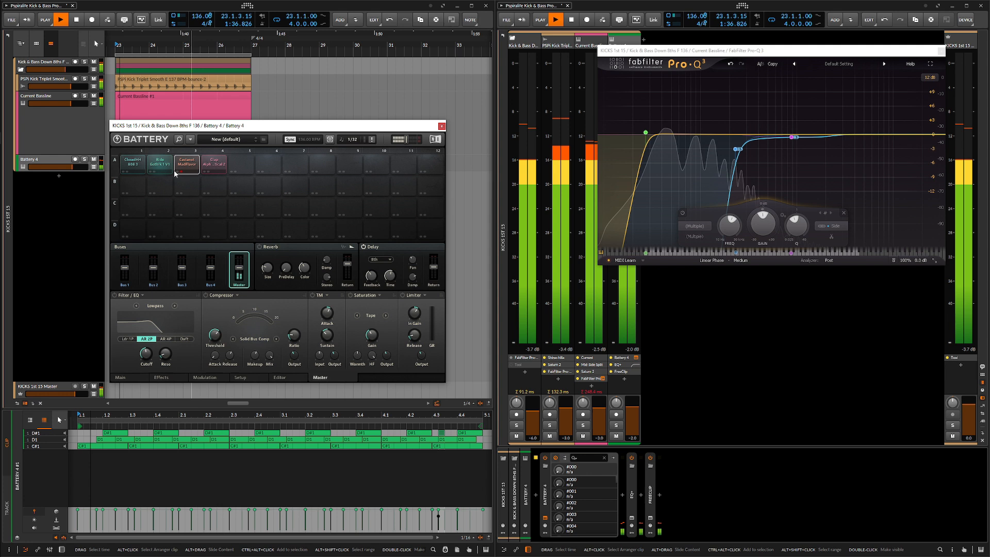
left_click(75, 131)
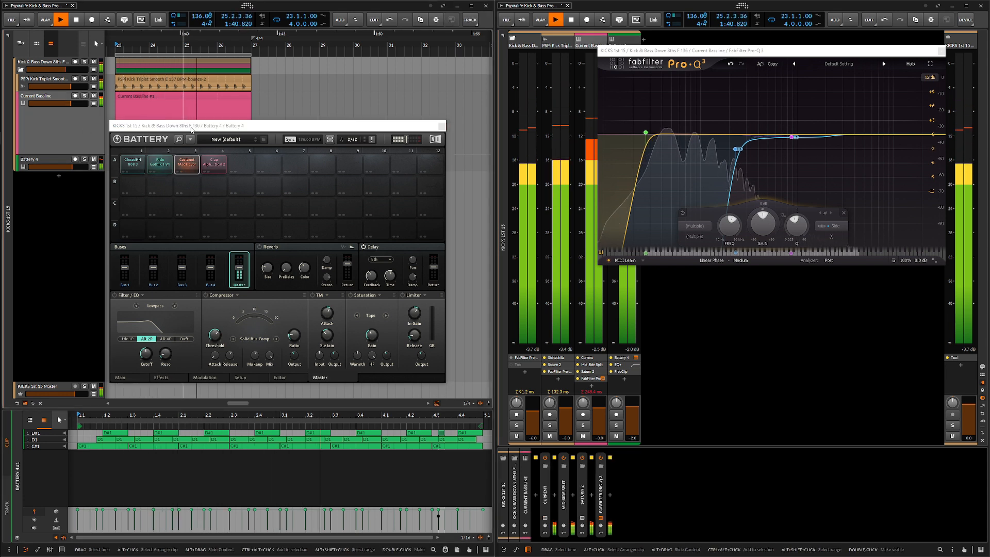
left_click_drag(191, 130, 208, 120)
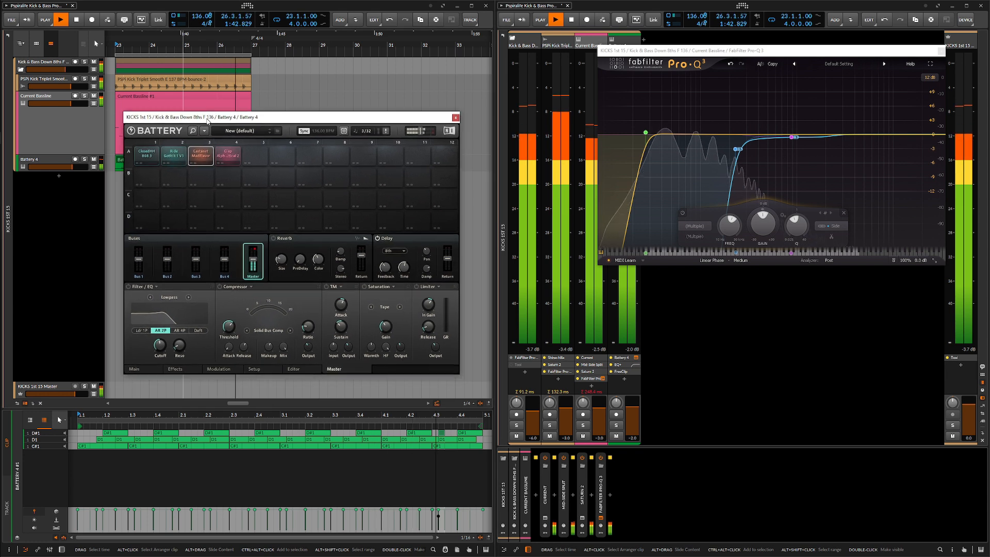